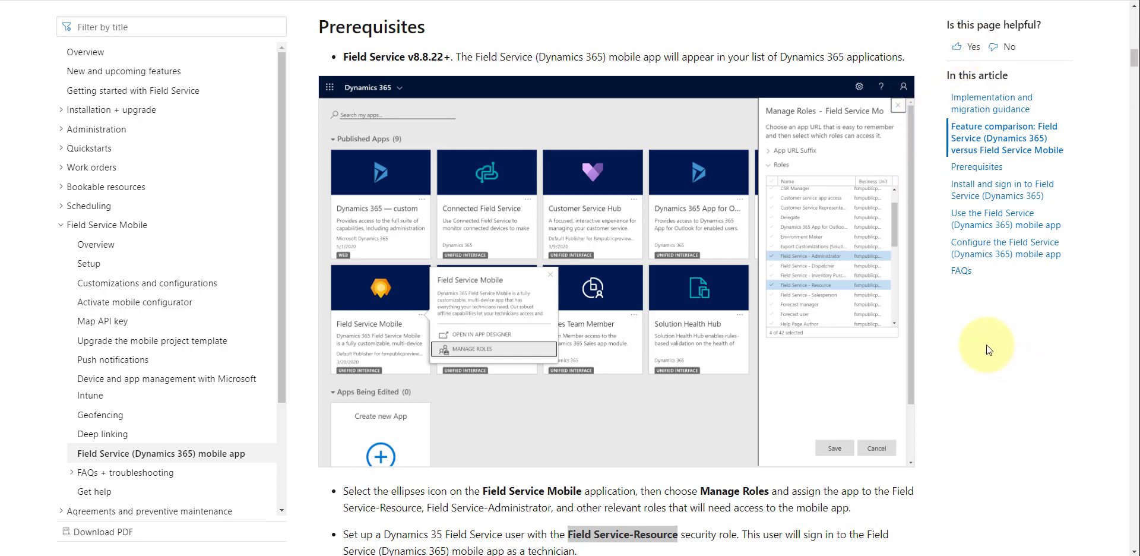
Step: Scroll through the Prerequisites screenshots to the Manage User Roles example and the bookable-resource requirement
scroll(926, 327, down, 3)
scroll(924, 326, down, 4)
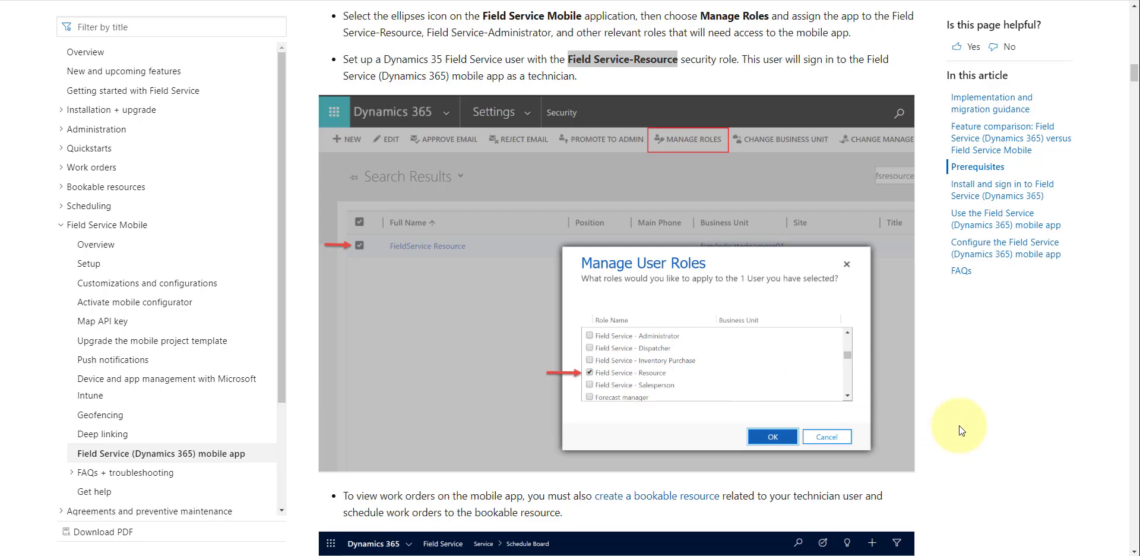
scroll(960, 425, down, 5)
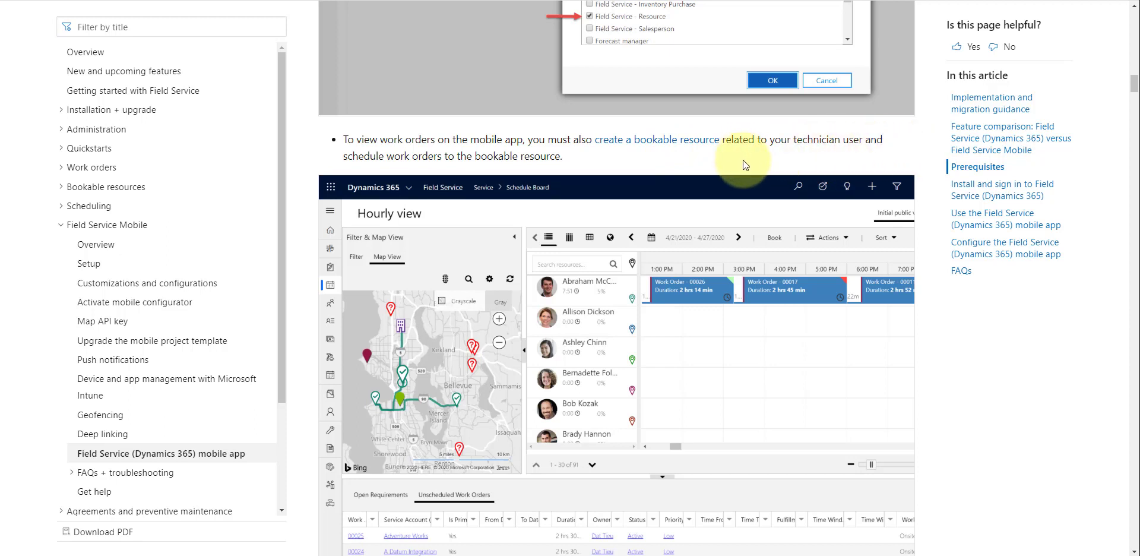
scroll(743, 159, down, 1)
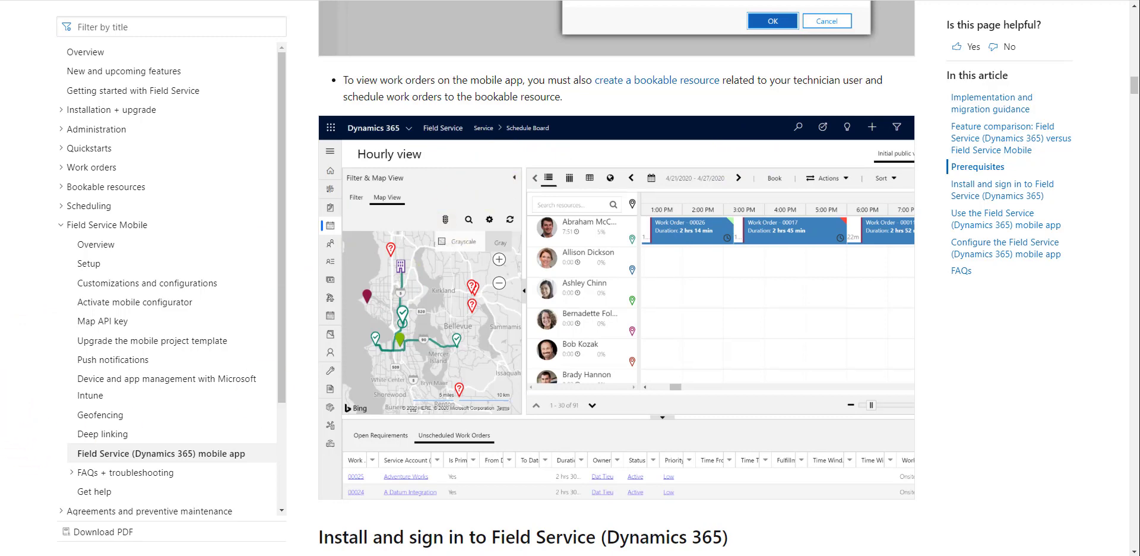
Step: Scroll to the Feature comparison table and read through its rows
scroll(617, 278, up, 5)
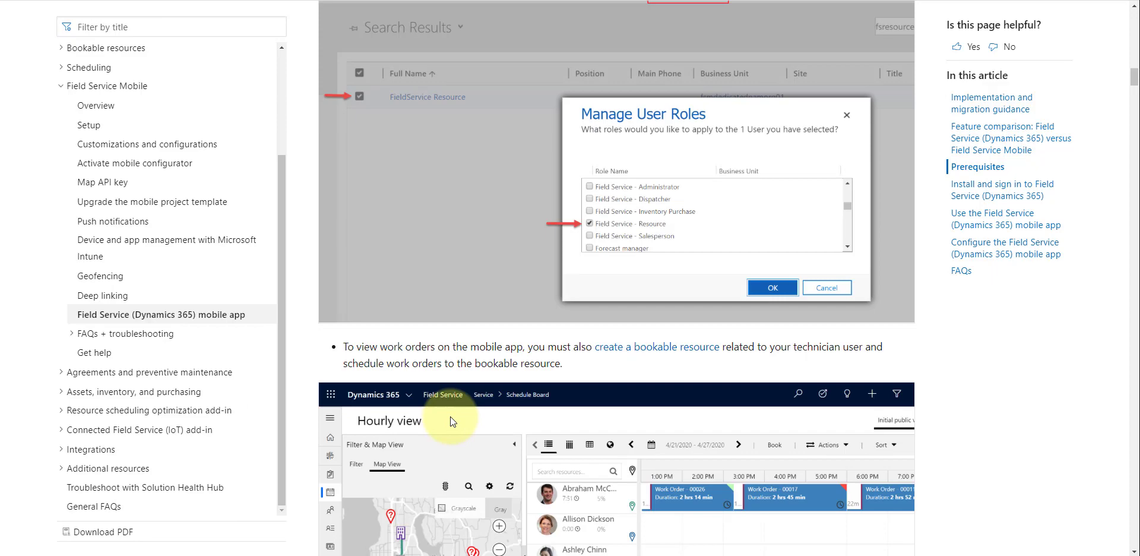
scroll(405, 378, up, 12)
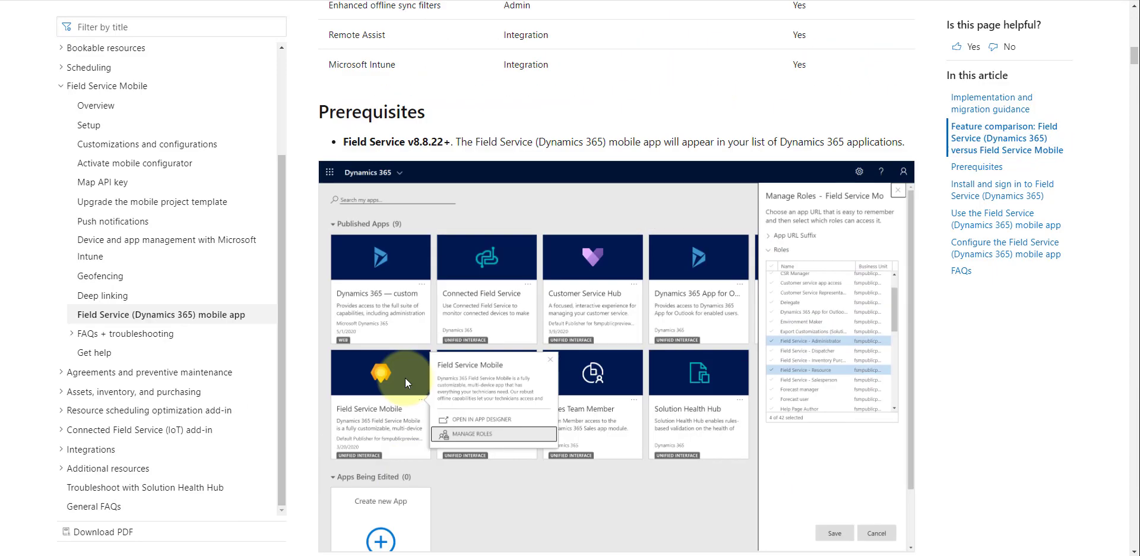
scroll(405, 377, up, 15)
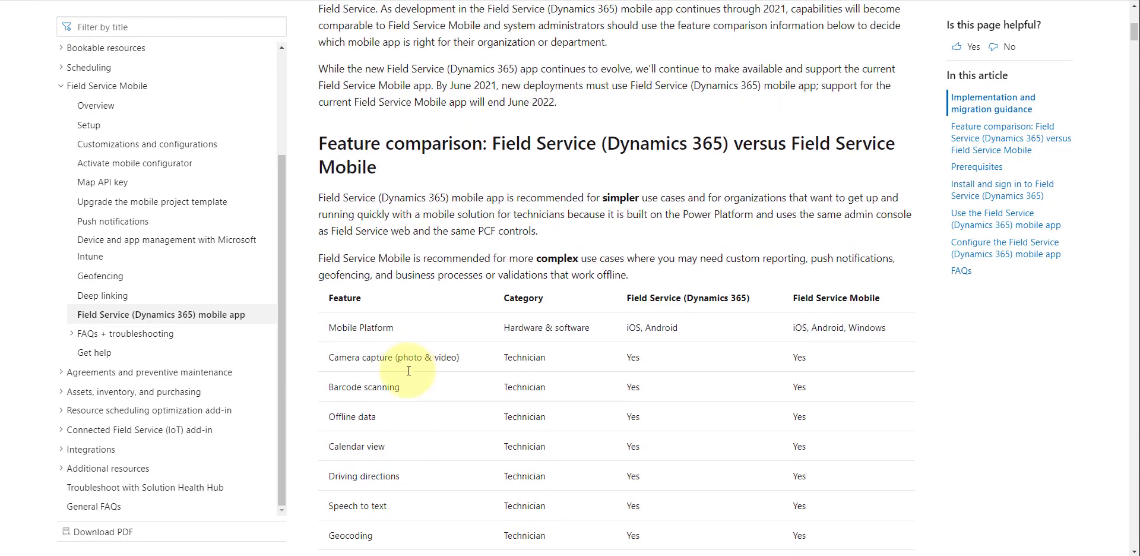
scroll(409, 371, down, 2)
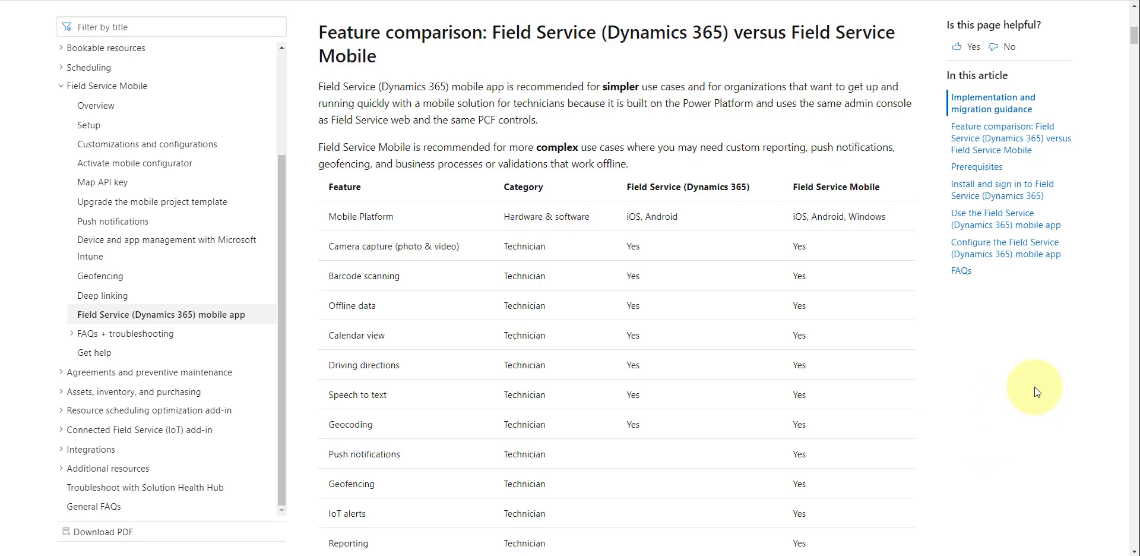
scroll(1035, 387, down, 3)
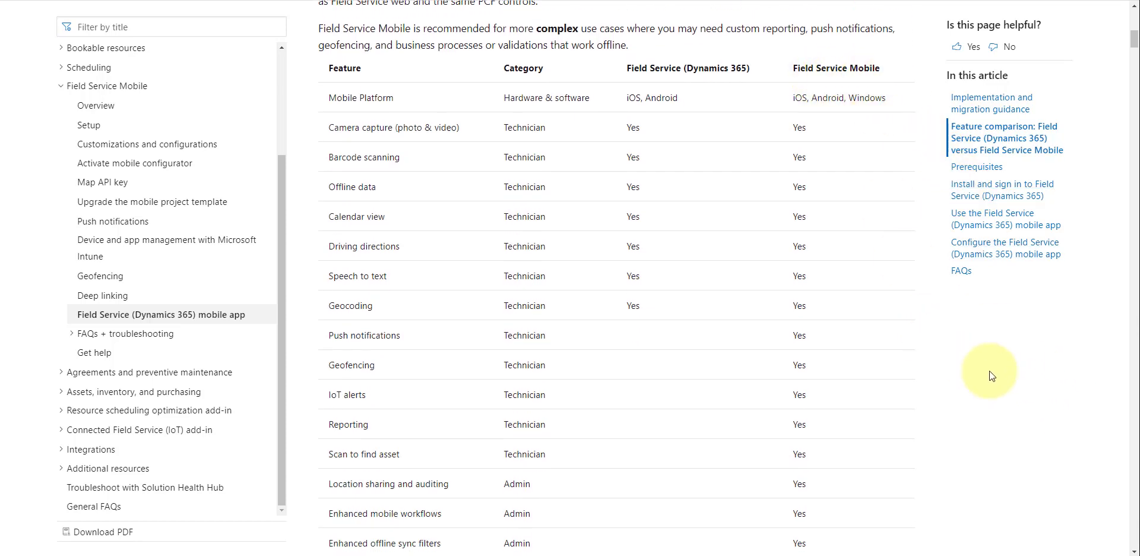
scroll(993, 374, down, 2)
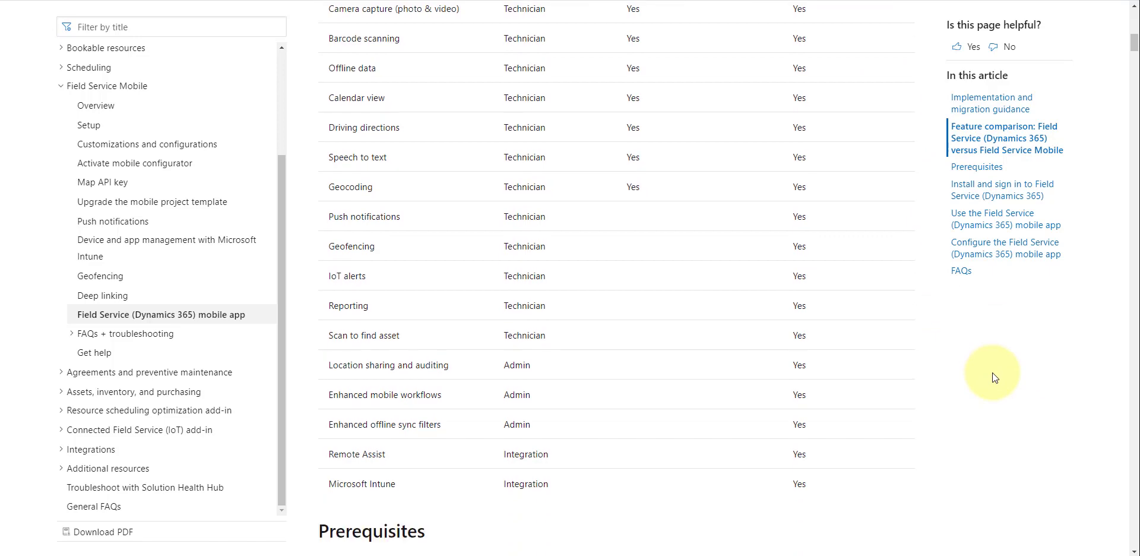
scroll(992, 372, down, 1)
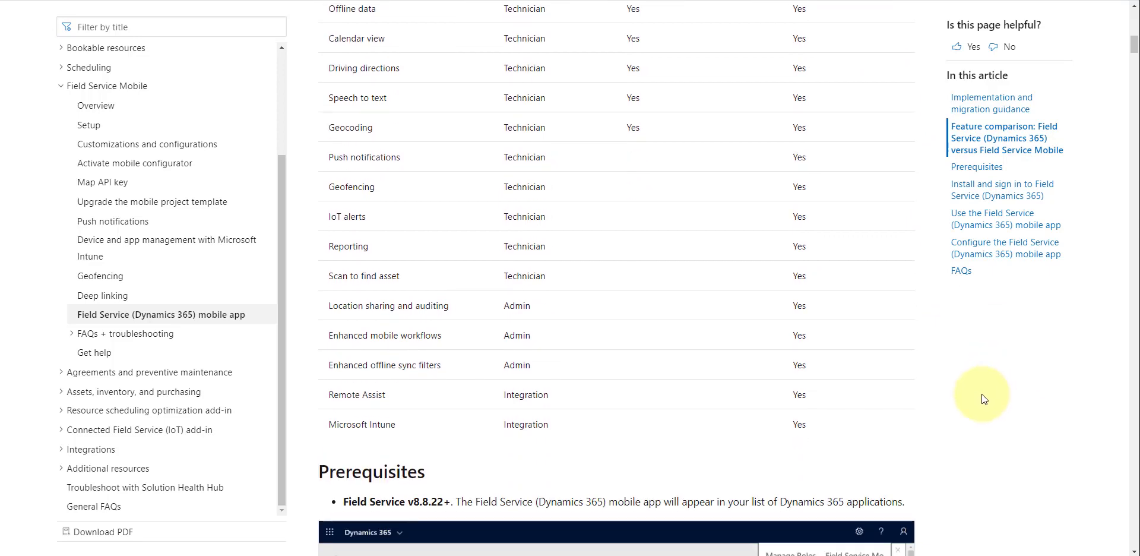
Step: Scroll back to the top of the Field Service (Dynamics 365) mobile app article
scroll(983, 394, up, 4)
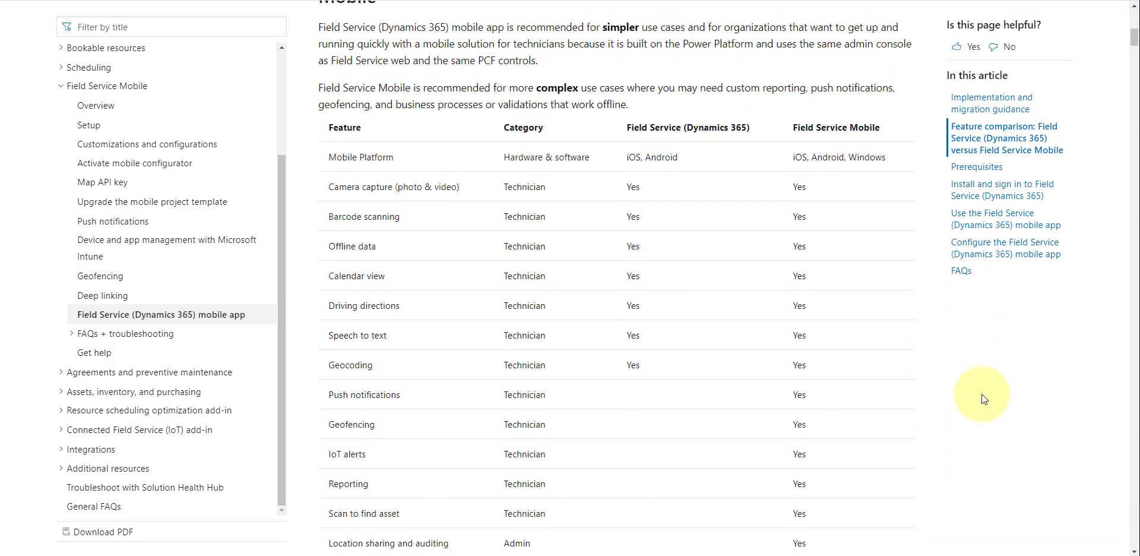
scroll(981, 393, up, 2)
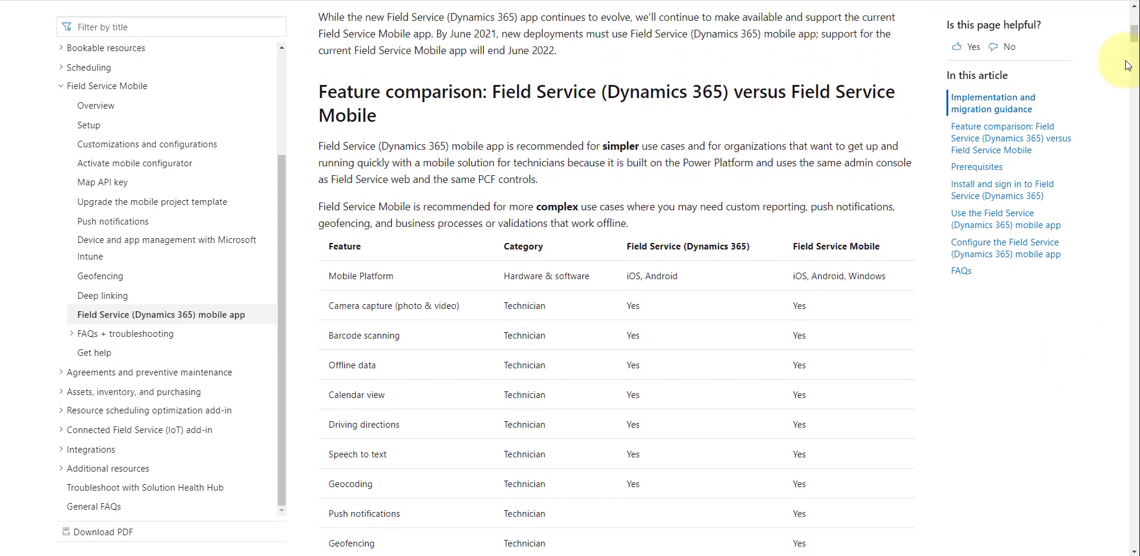
scroll(1122, 48, up, 6)
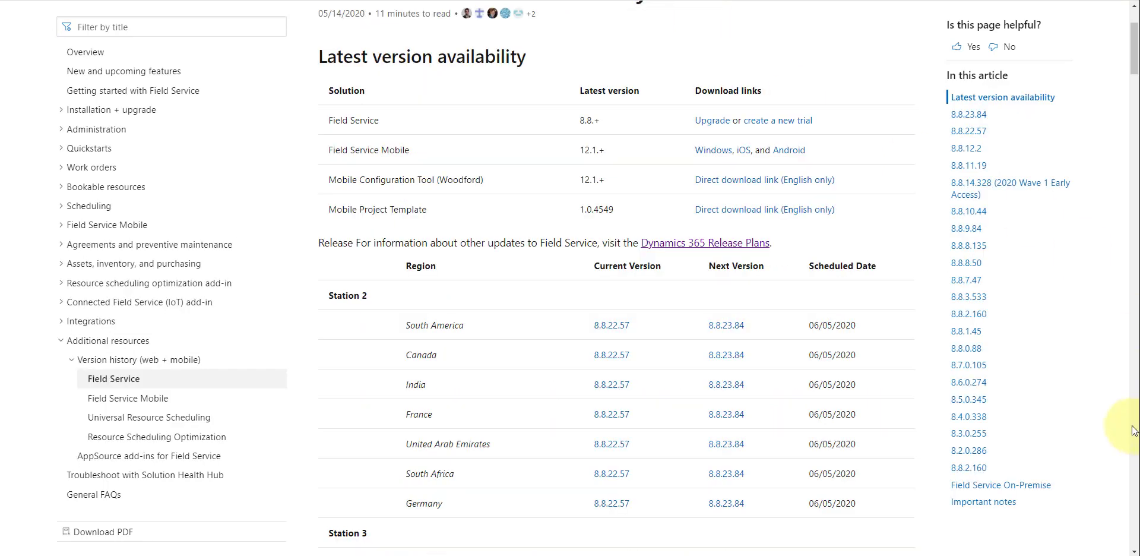
Step: Scroll through the Field Service version history's release schedule by region
scroll(1136, 54, up, 1)
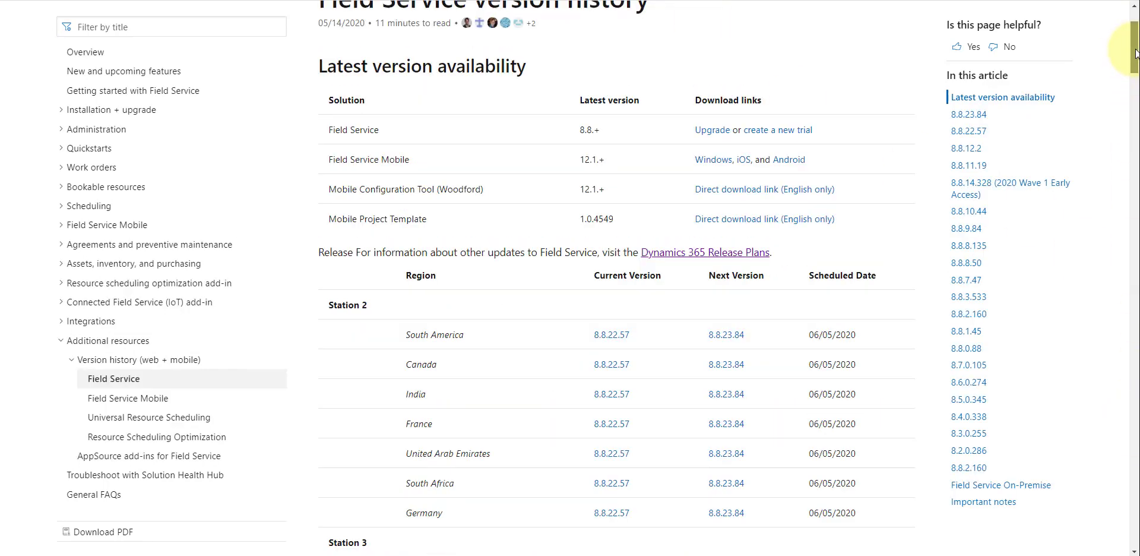
scroll(1135, 53, up, 2)
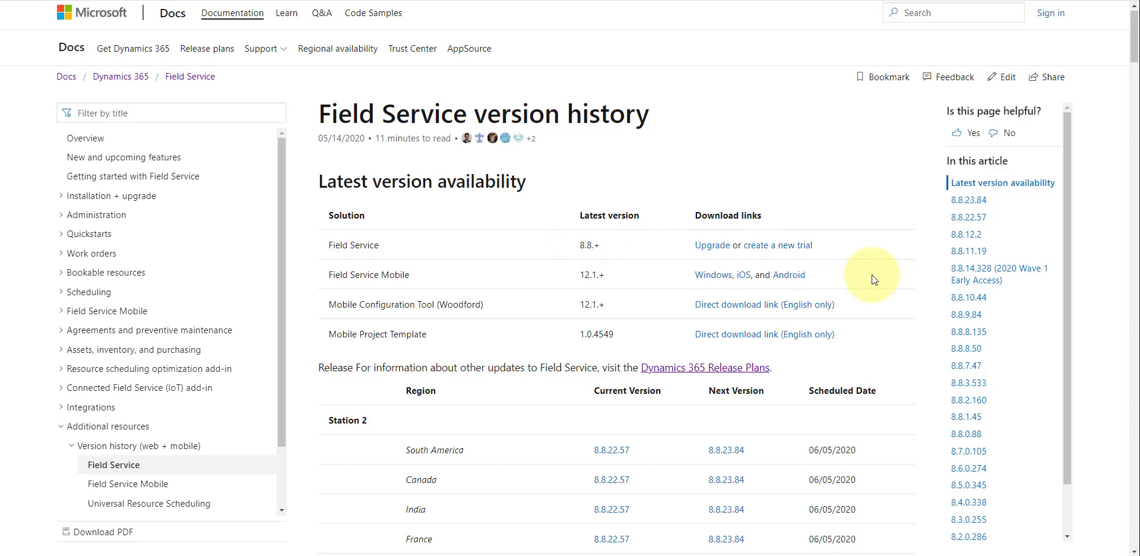
scroll(879, 274, down, 3)
scroll(879, 273, down, 2)
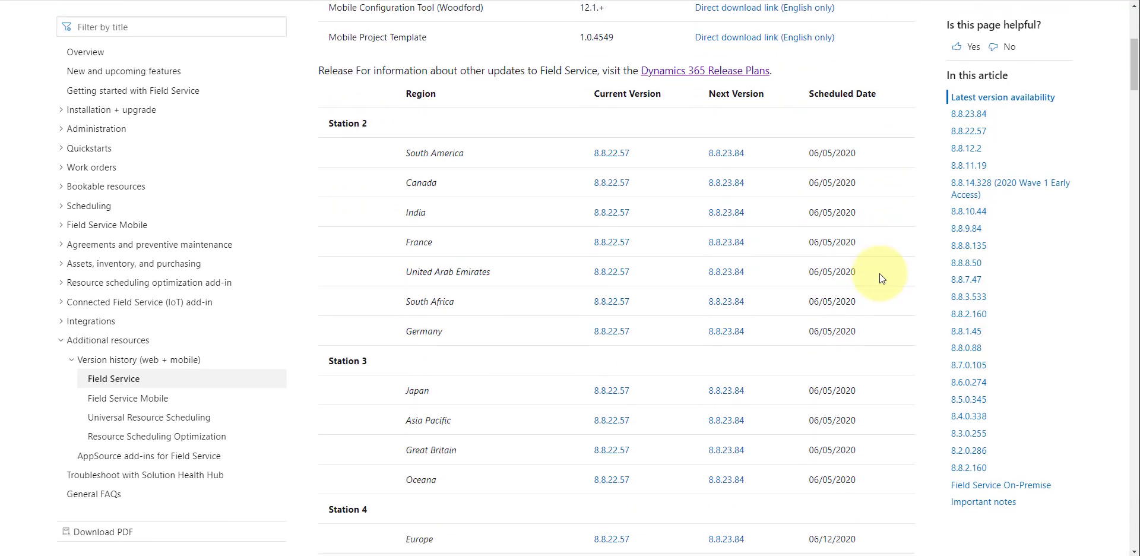
drag(1135, 56, 1135, 74)
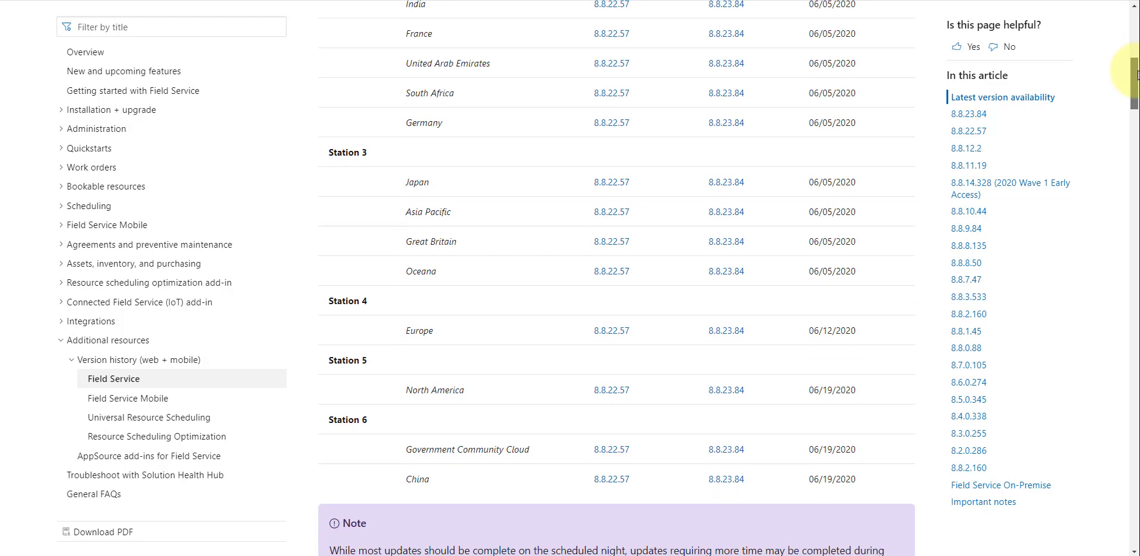
drag(1135, 74, 1135, 47)
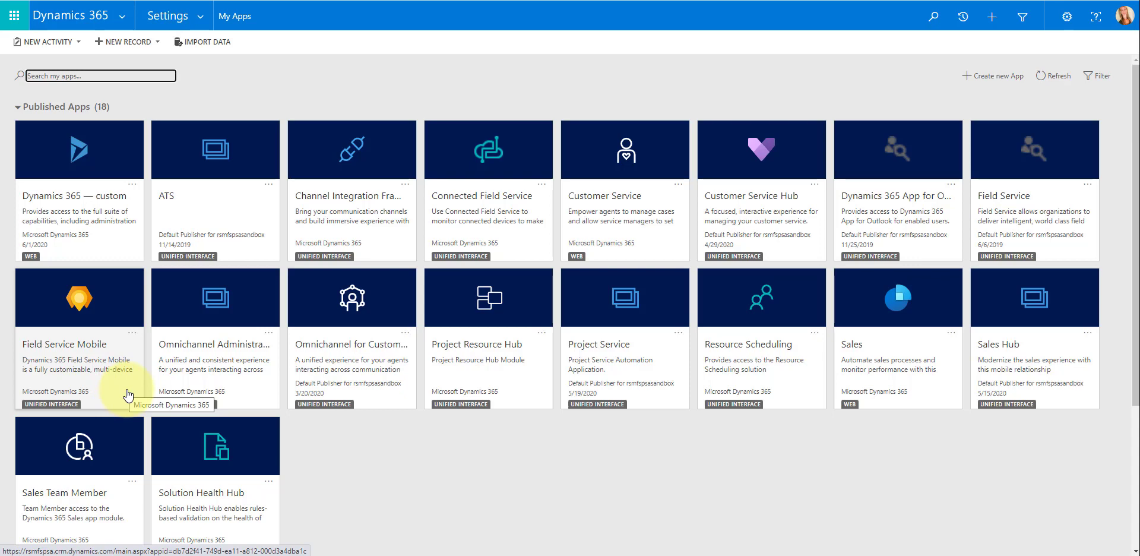
click(132, 333)
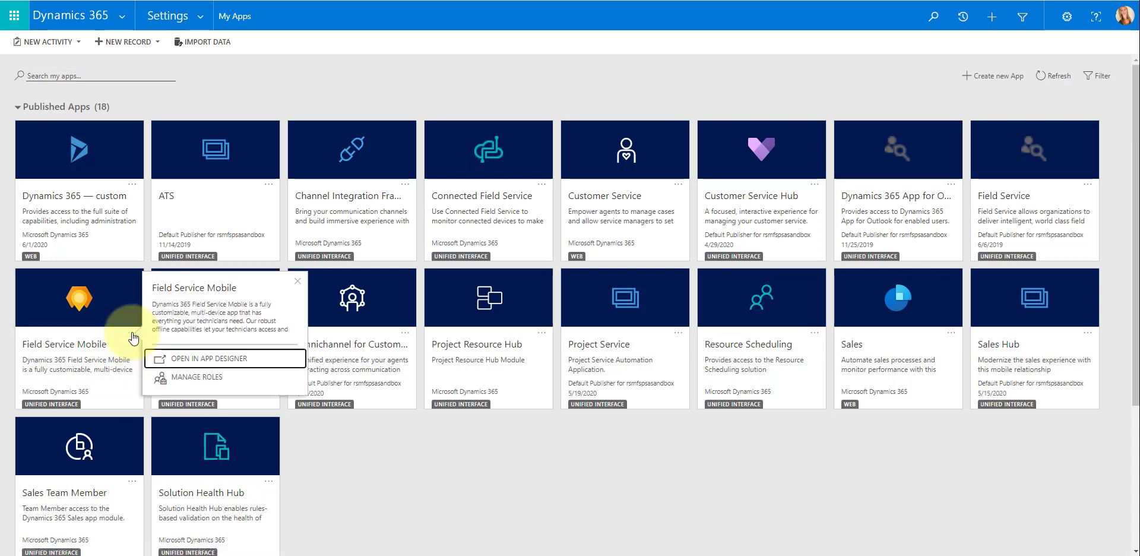
click(196, 376)
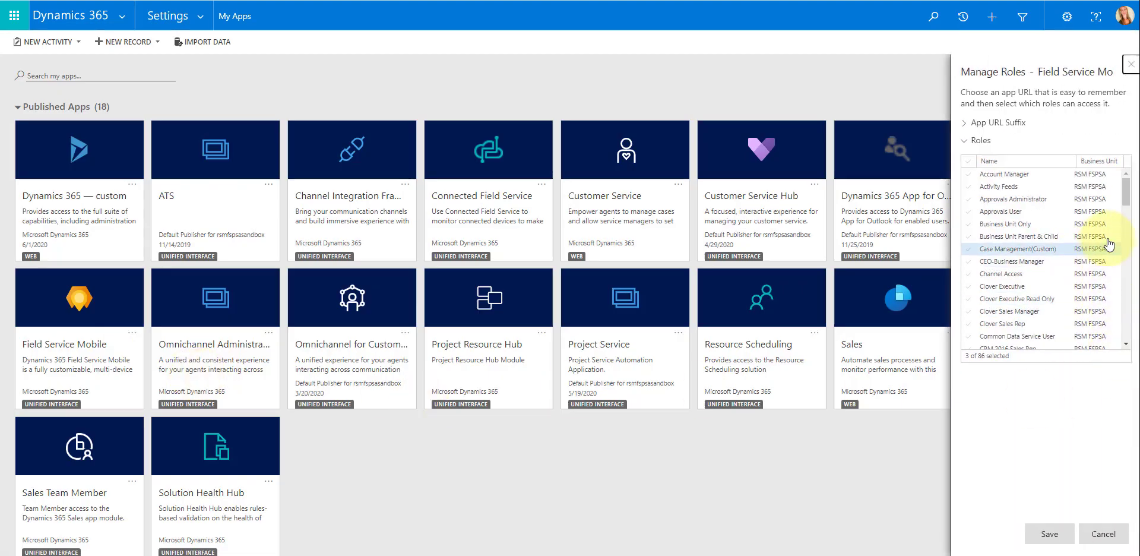
drag(1128, 200, 1132, 248)
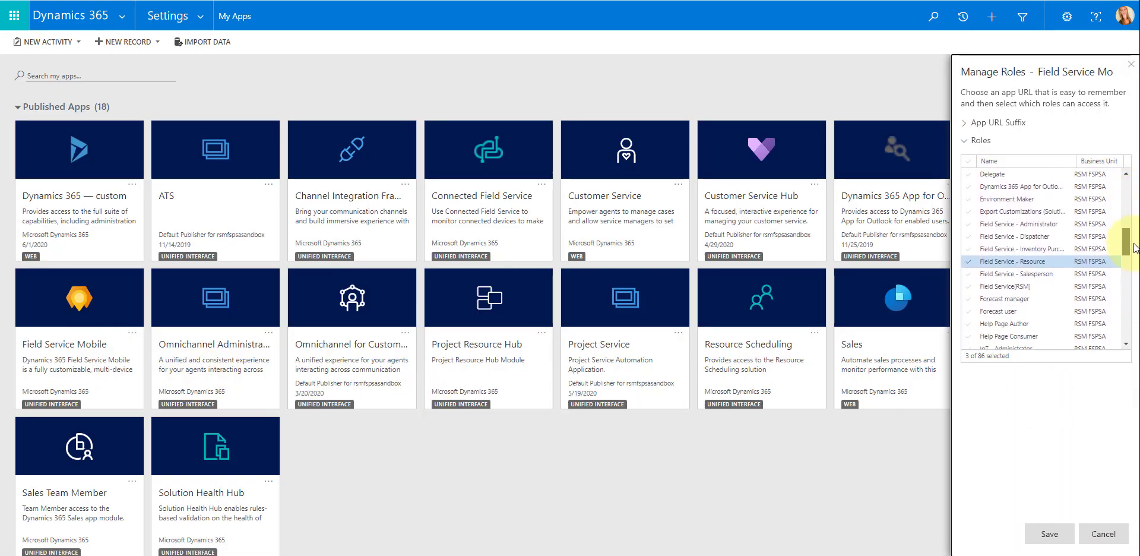
click(969, 270)
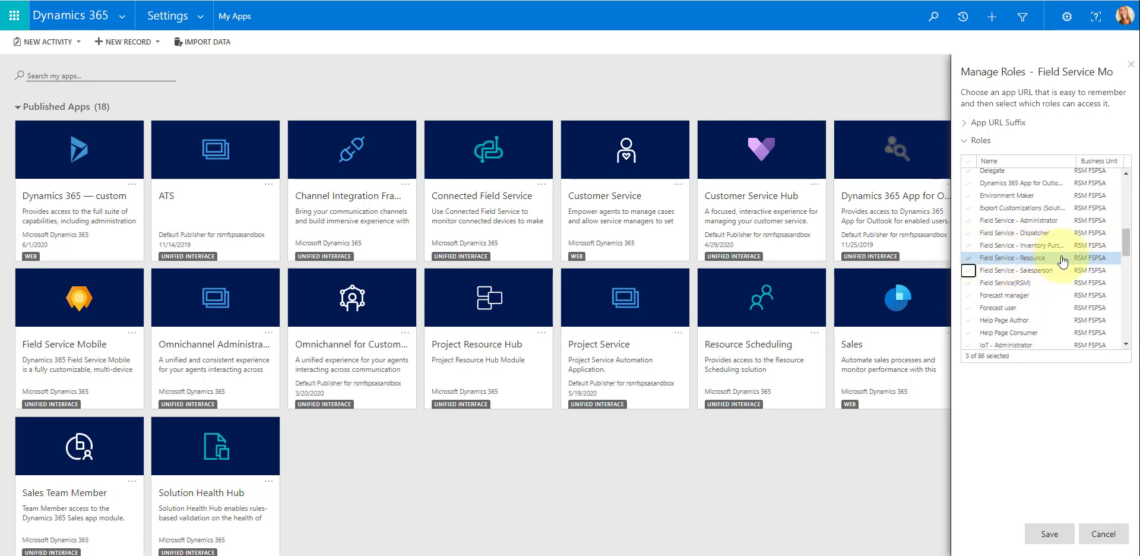
click(1111, 534)
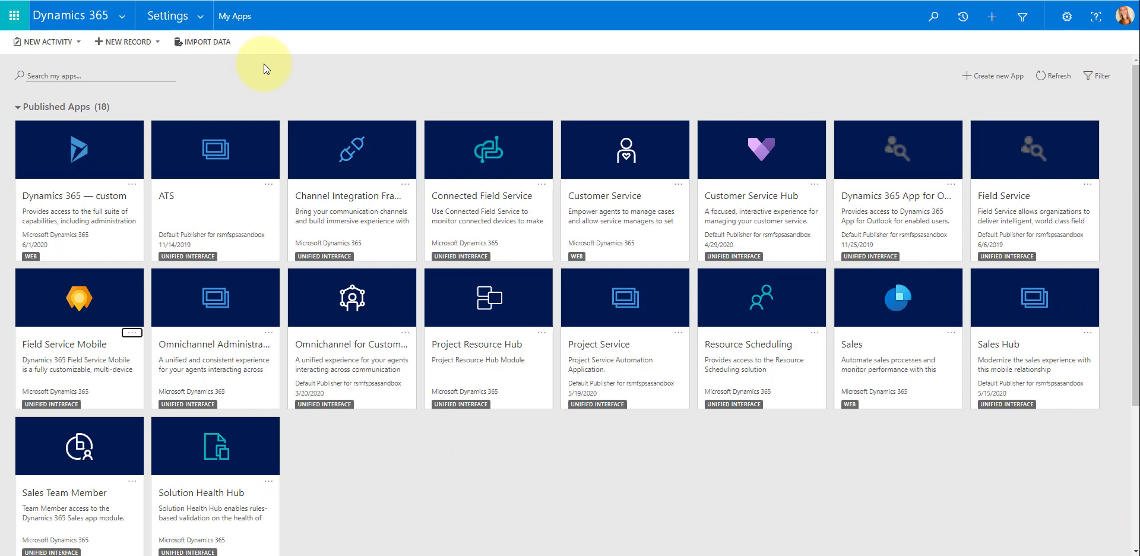
Step: Launch Field Service, switch to the Resources area and open the user-type technician's resource record
click(119, 18)
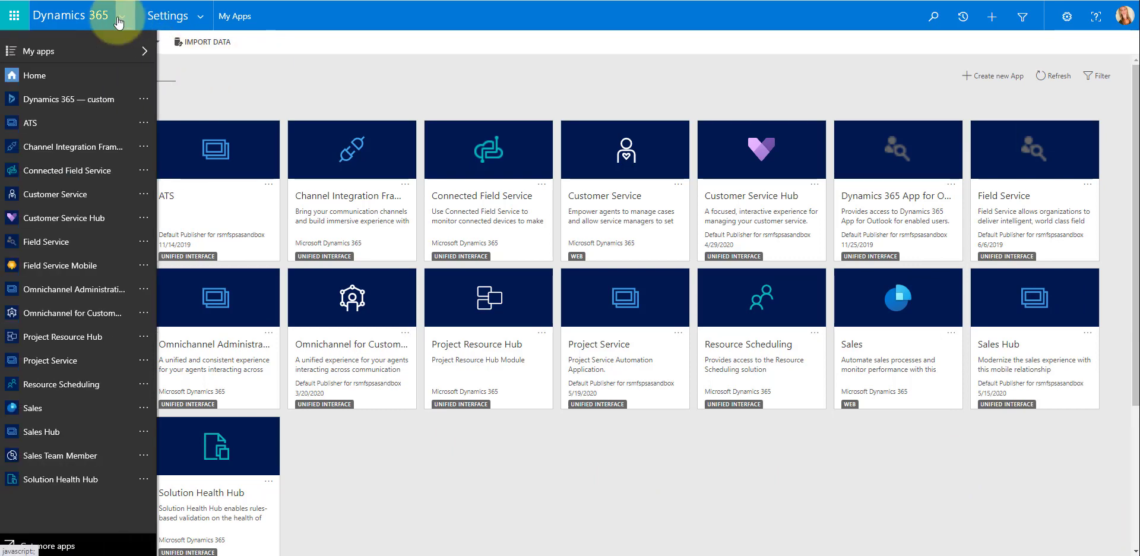
click(82, 250)
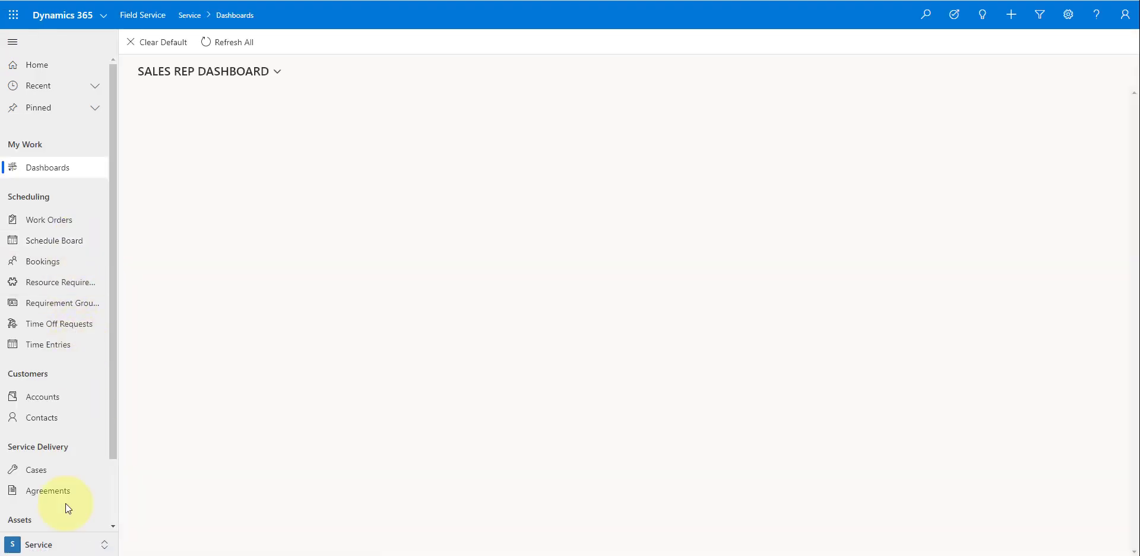
click(48, 548)
click(45, 476)
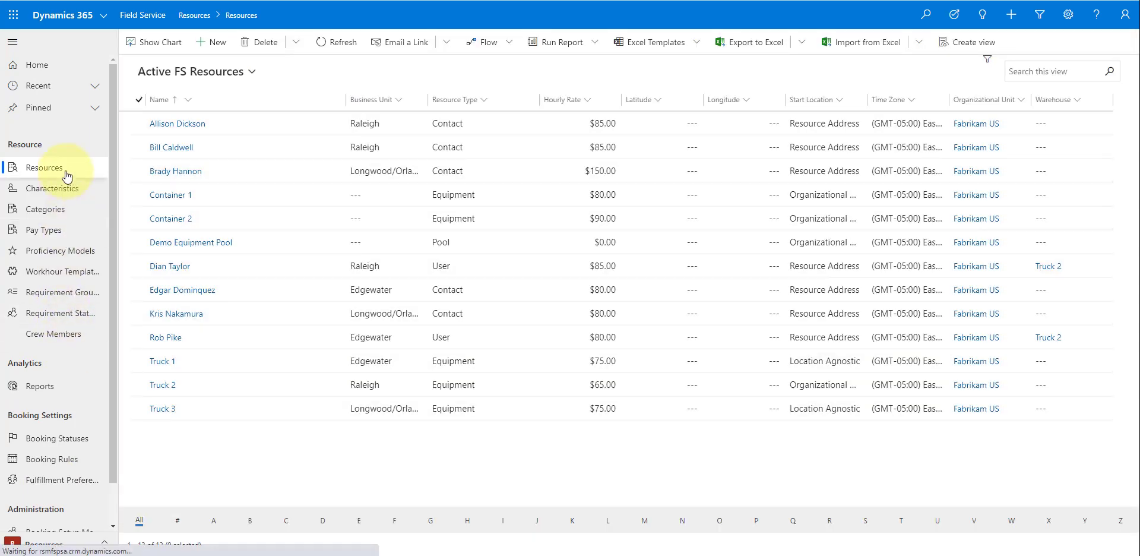
click(180, 267)
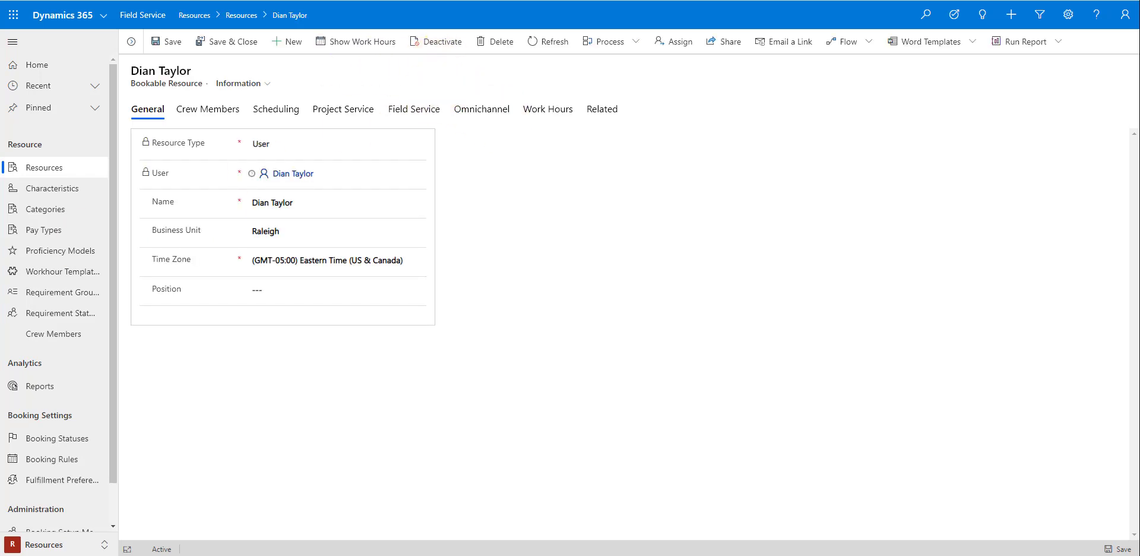
Step: Open the technician's linked User record and briefly review its Related record types
click(282, 176)
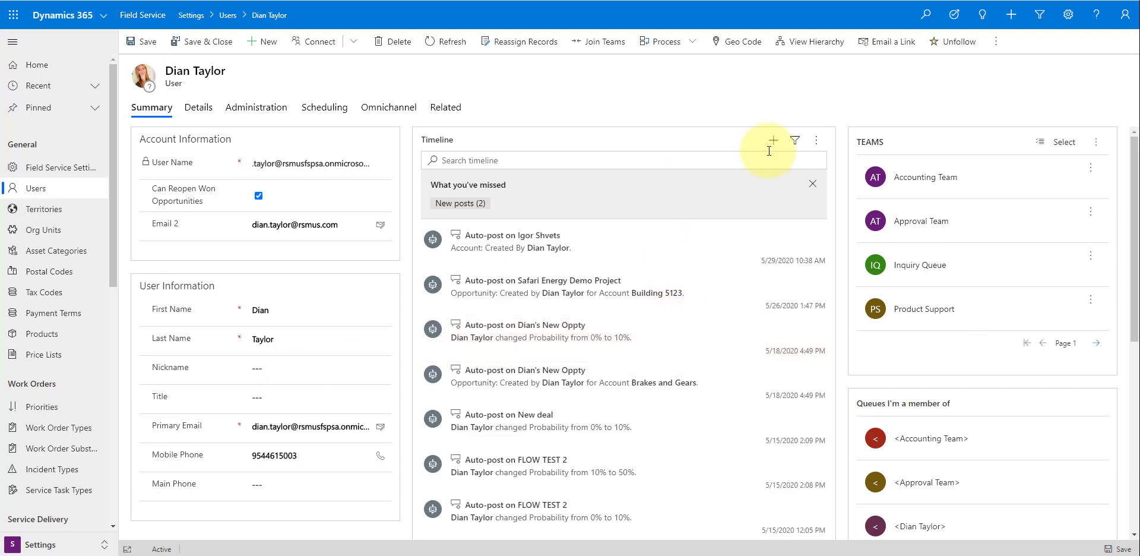
click(449, 109)
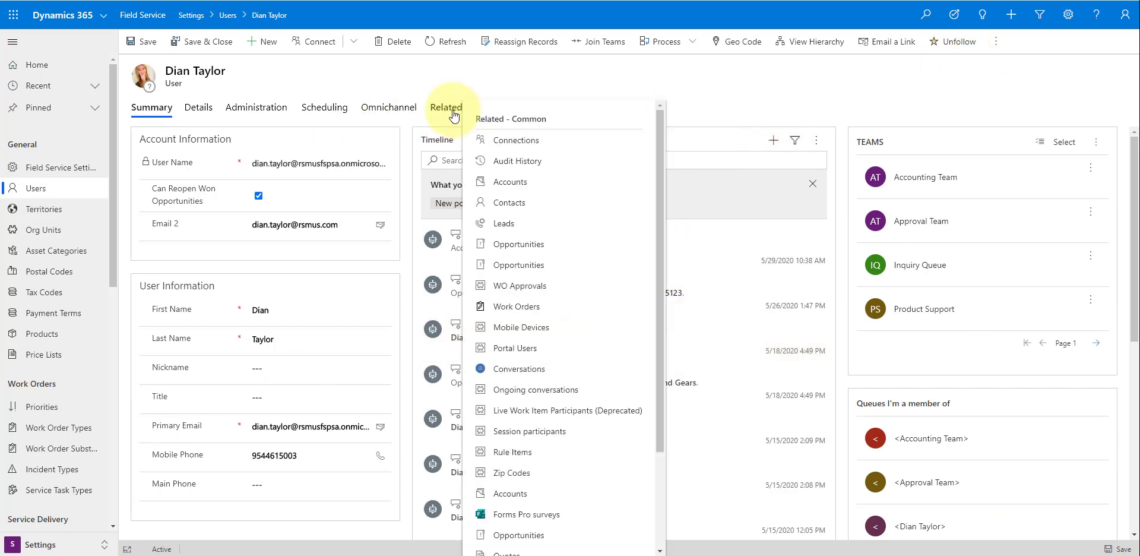
scroll(643, 290, down, 3)
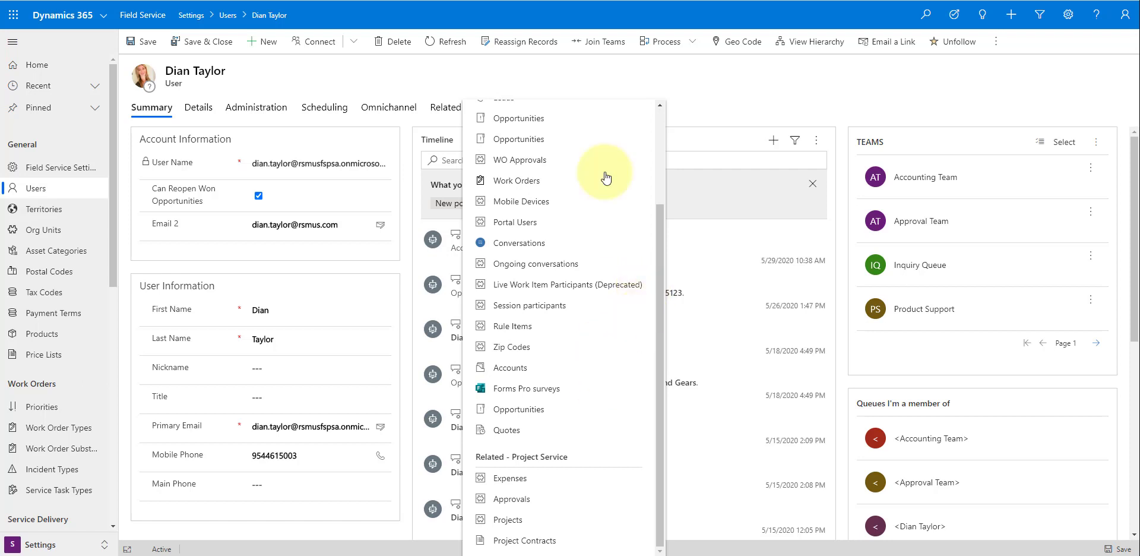
click(646, 87)
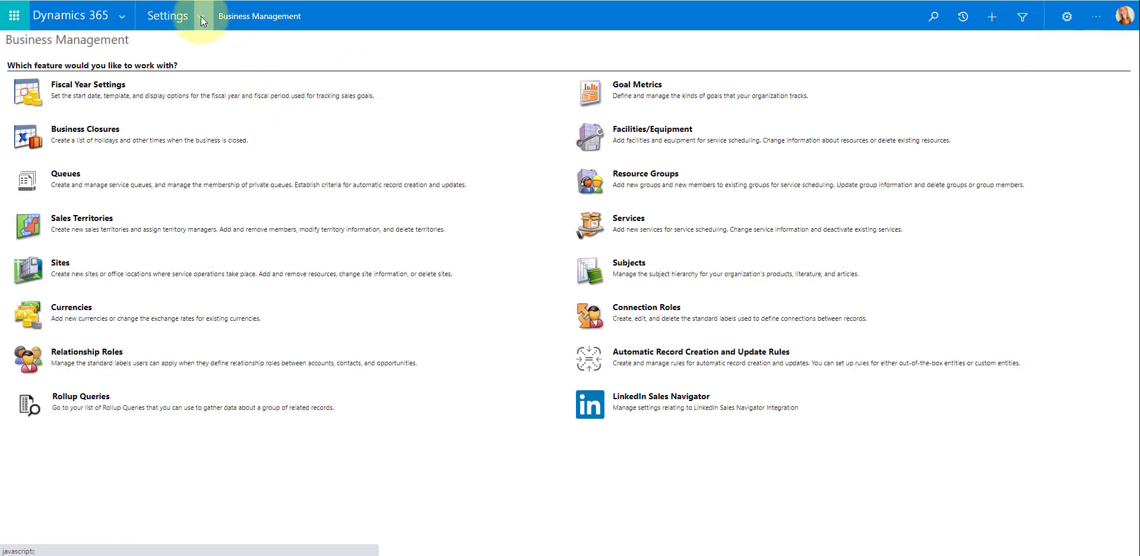
Step: Go to Settings > Security > Users and select the technician user
click(201, 18)
click(299, 159)
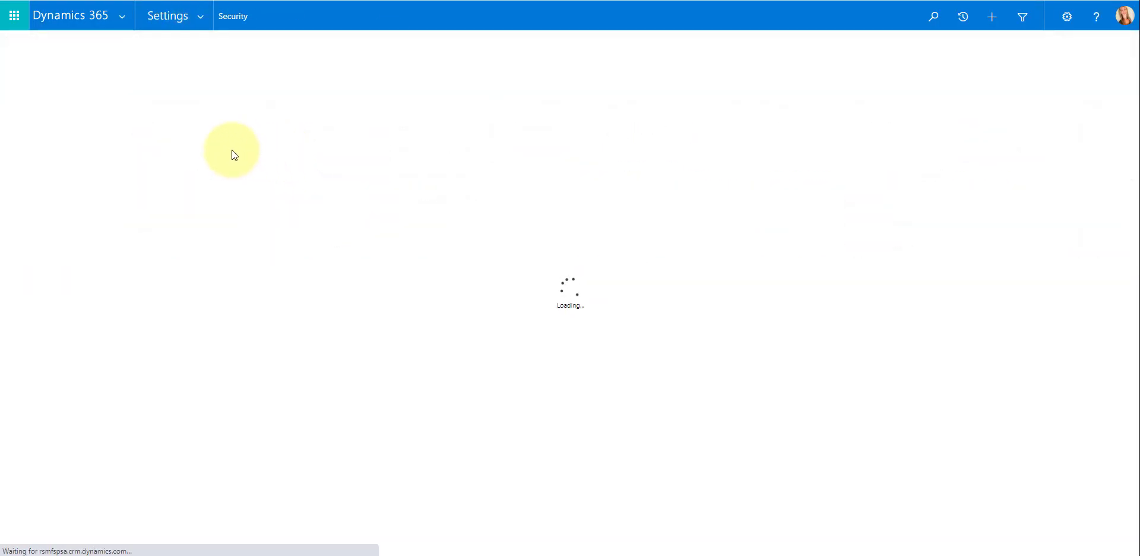
click(61, 84)
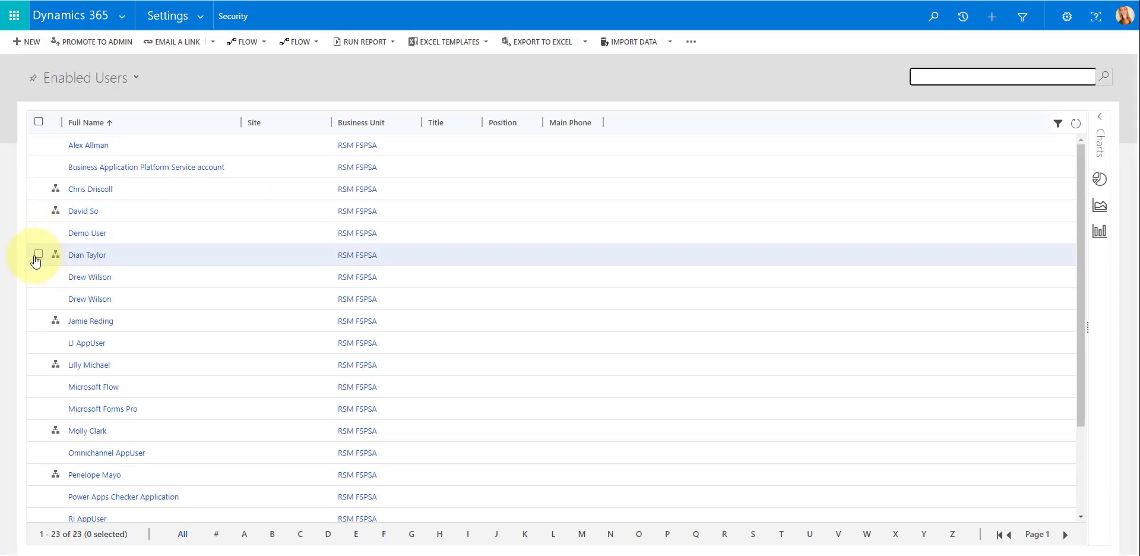
click(38, 254)
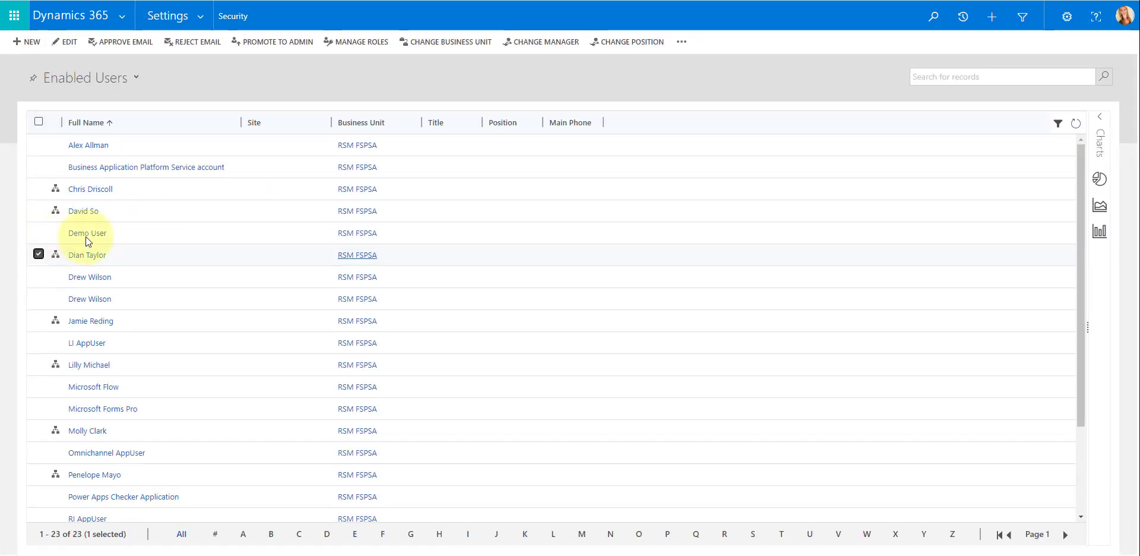
Step: Review the user's security roles, including Field Service - Resource, and cancel without saving
click(355, 40)
scroll(611, 293, down, 5)
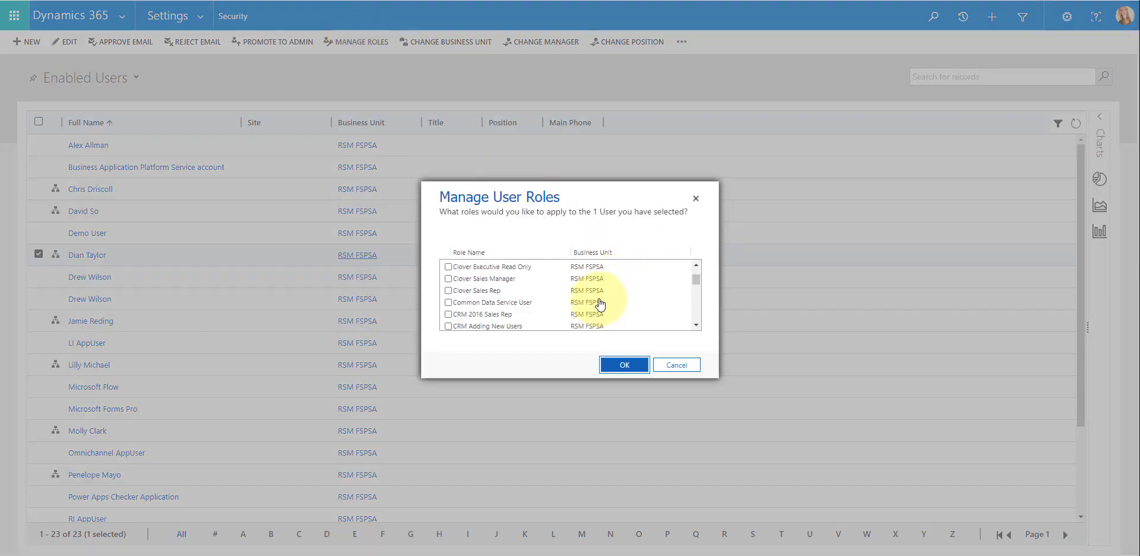
scroll(528, 300, down, 5)
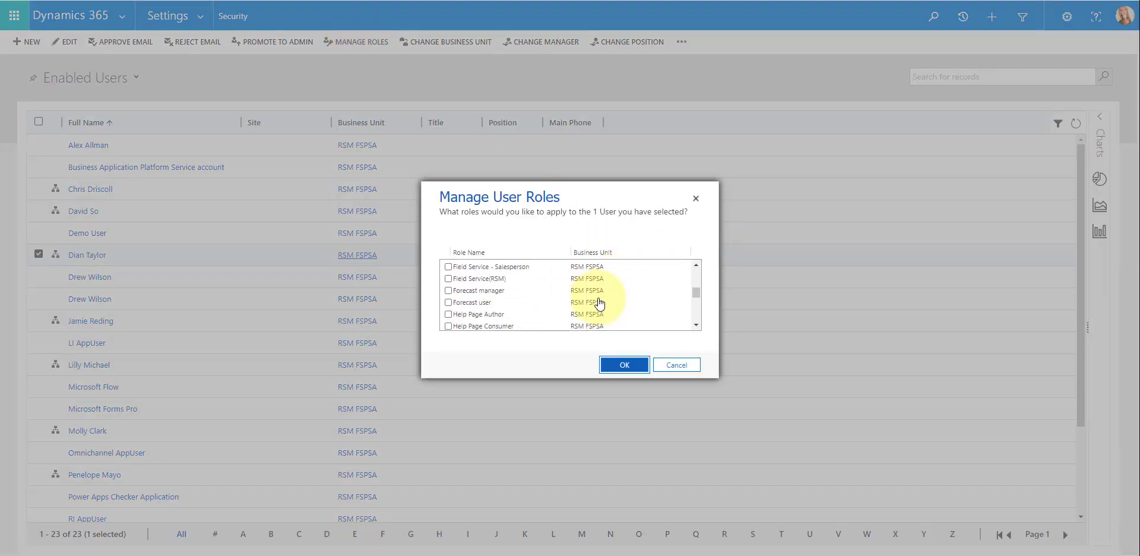
scroll(525, 303, up, 2)
click(458, 317)
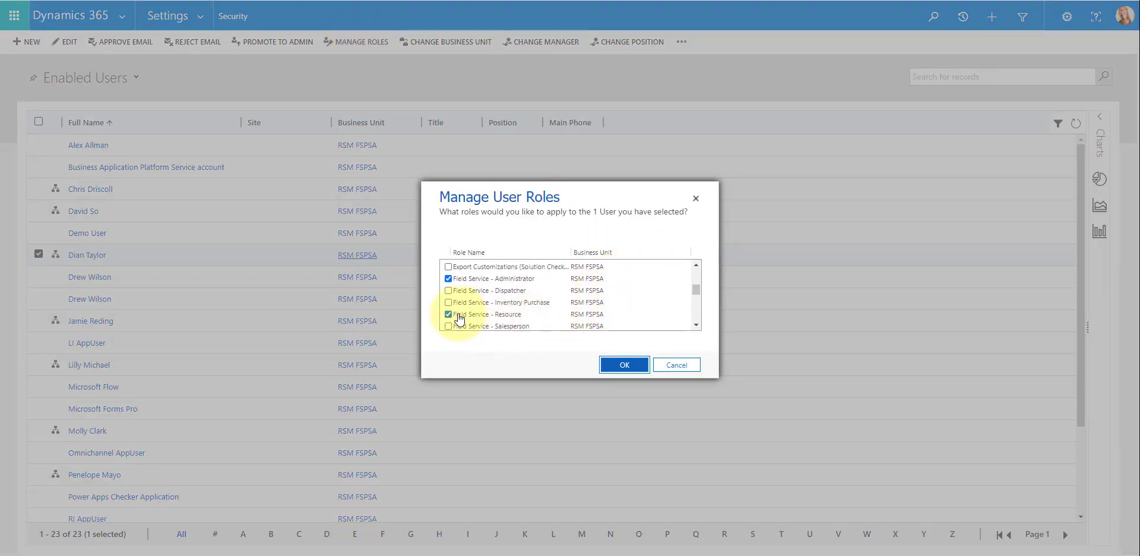
click(677, 367)
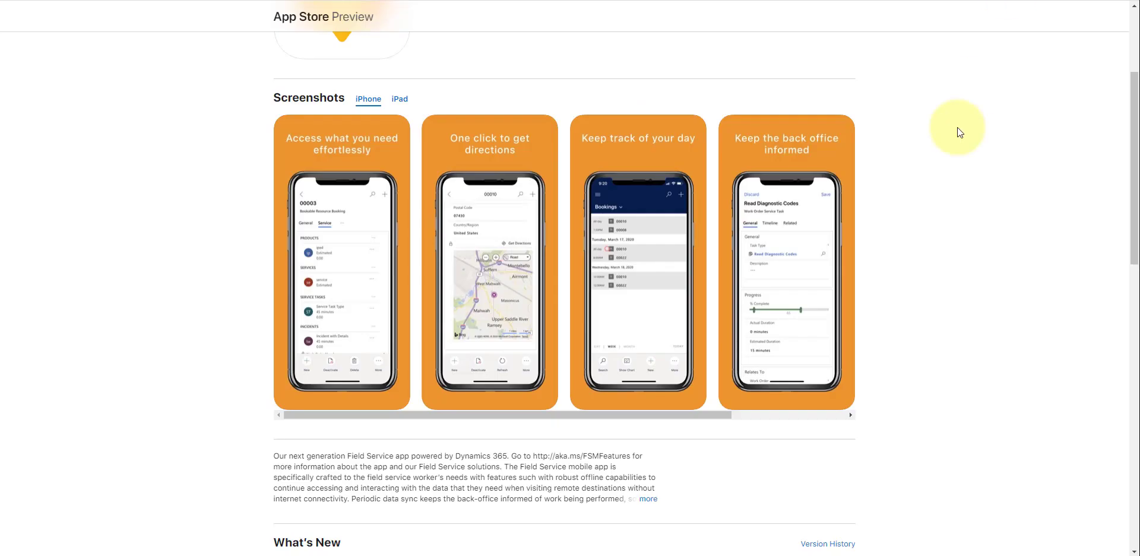
Step: Scroll through the Field Service (Dynamics 365) iPhone screenshots on App Store Preview
scroll(946, 209, up, 3)
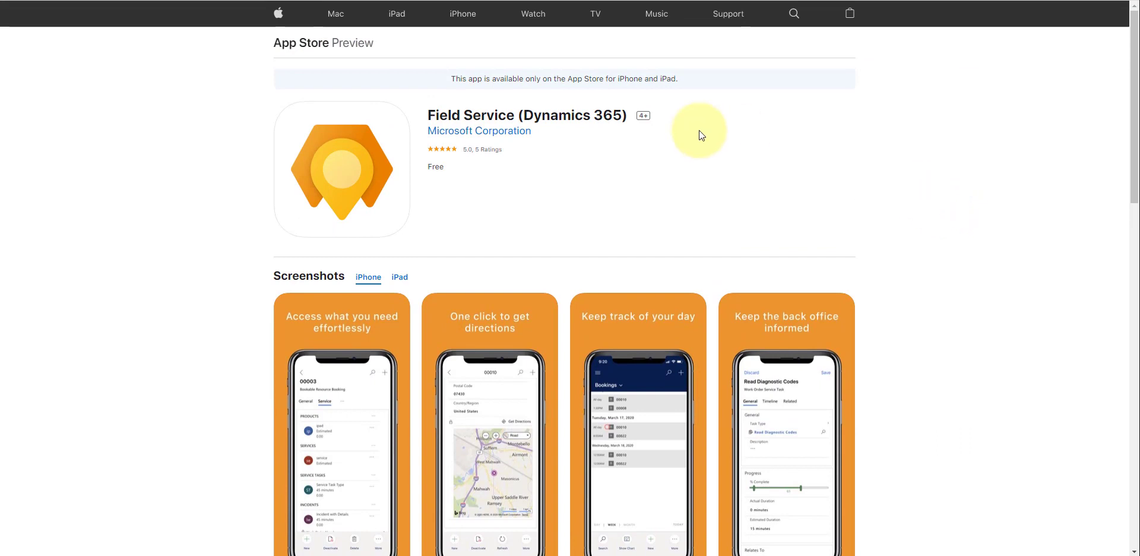
scroll(876, 235, down, 2)
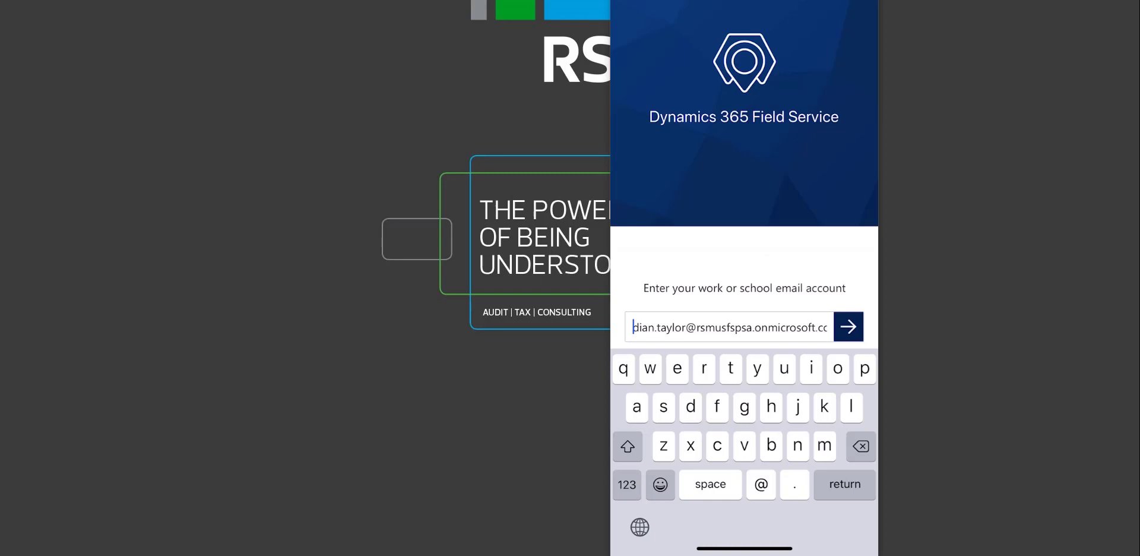
Step: Sign in to Field Service Mobile with the work email via Authenticator, alongside the Dynamics 365 desktop app
click(849, 326)
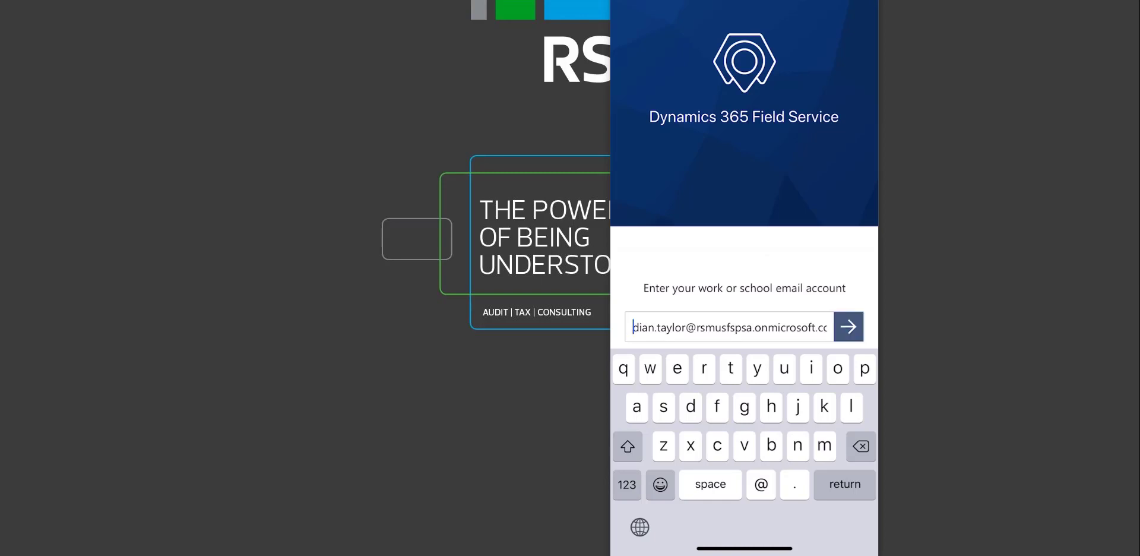
drag(744, 547, 744, 357)
click(837, 267)
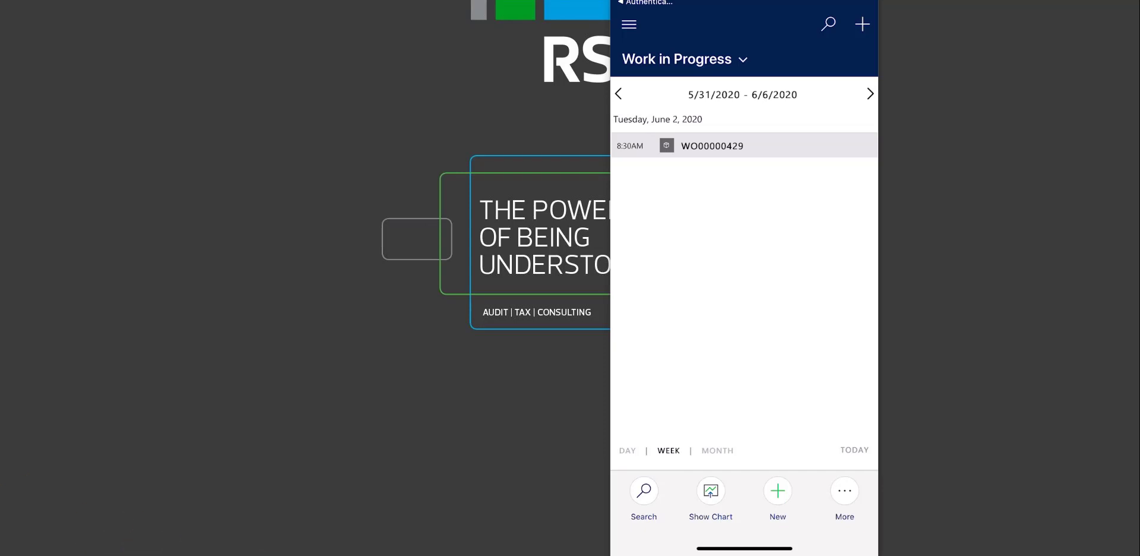
click(329, 551)
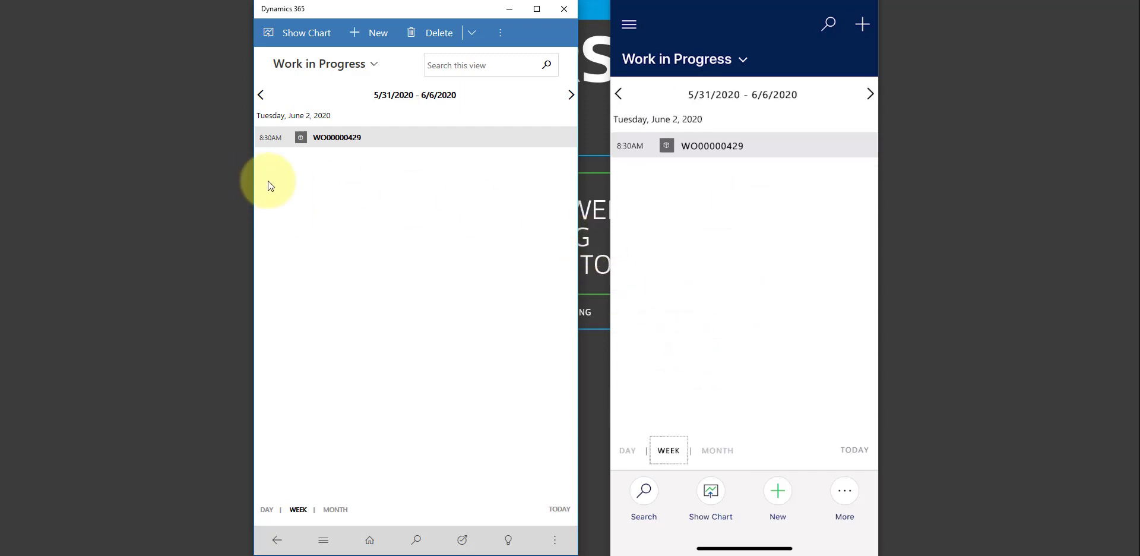
Step: Cycle the desktop calendar through Day, Month and Week views, then open booking WO00000429
click(267, 509)
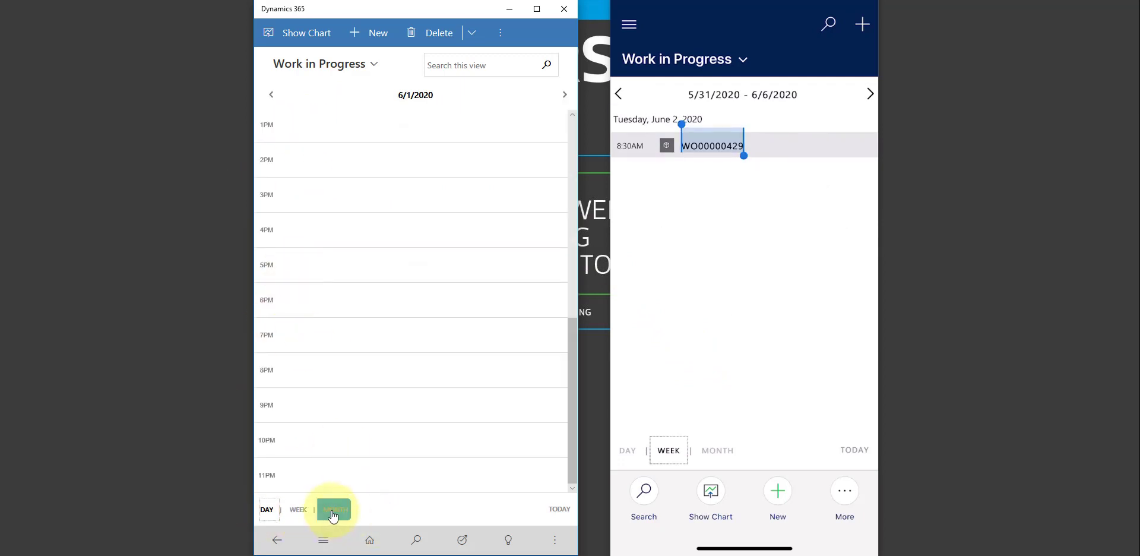
click(331, 509)
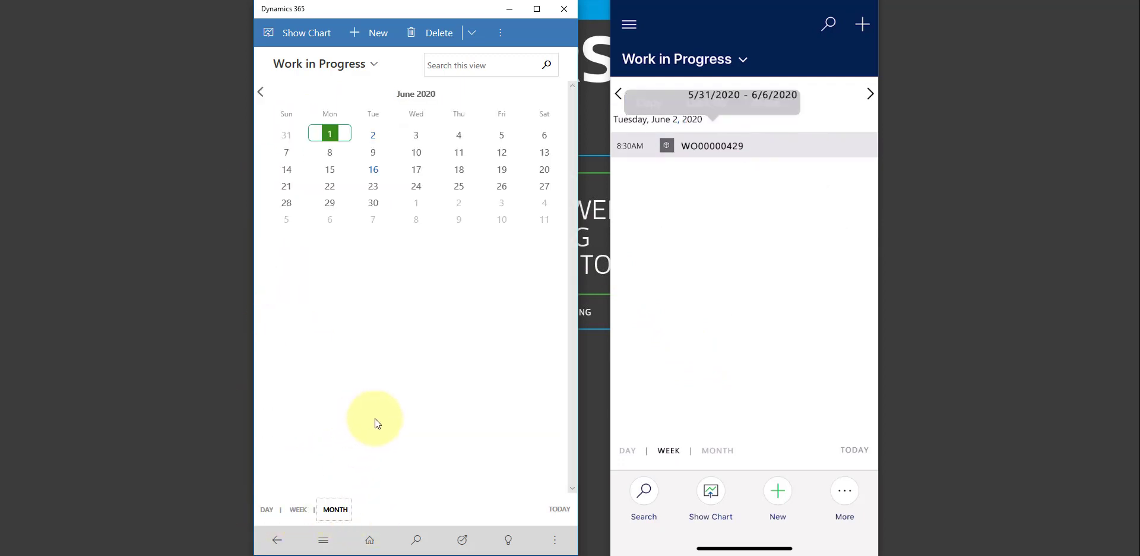
click(268, 512)
click(298, 510)
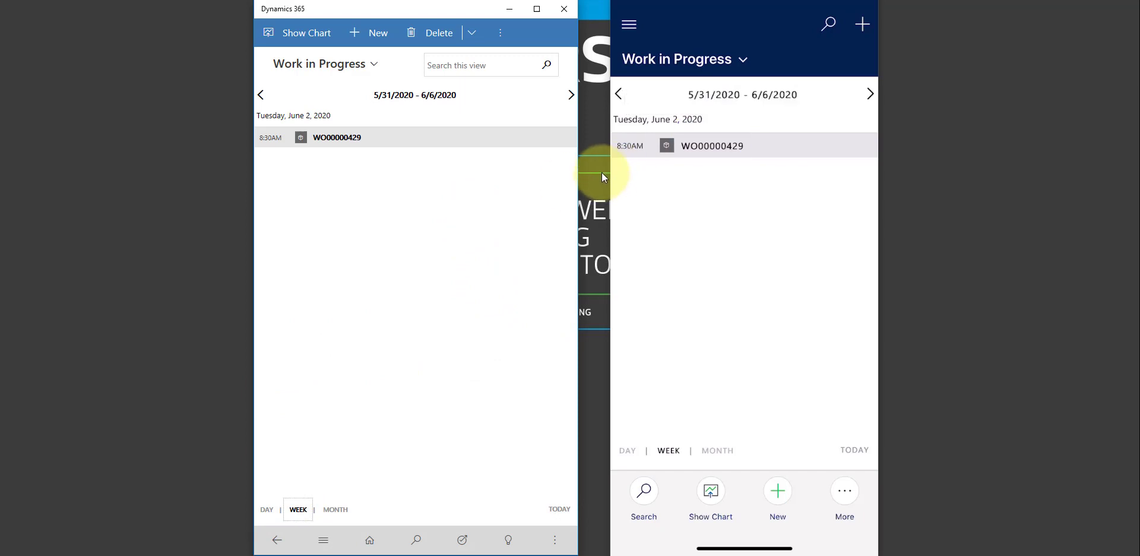
click(320, 140)
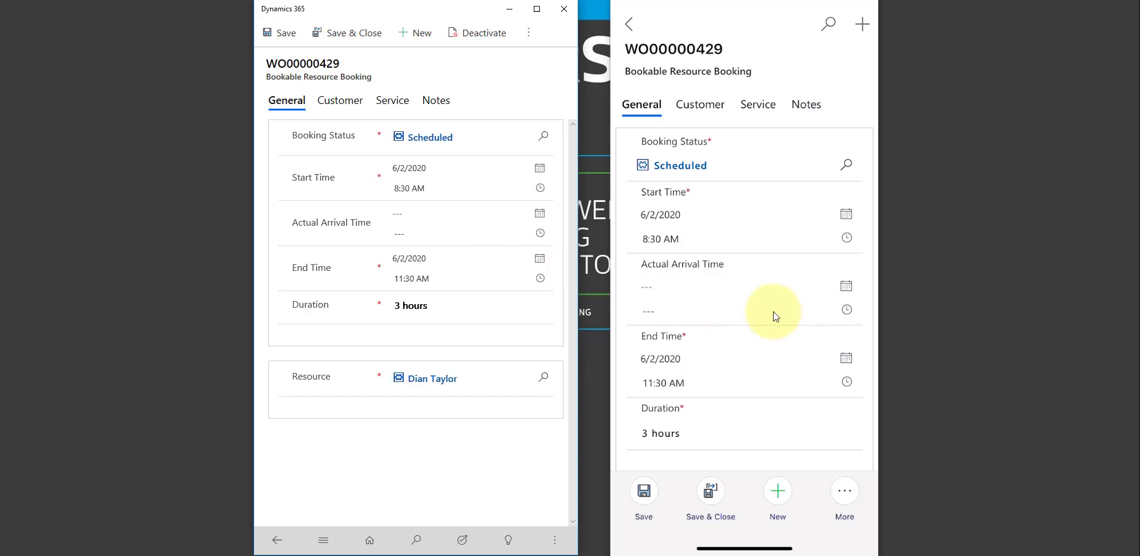
Step: Scroll down the booking form and select its End Time date
scroll(765, 308, down, 3)
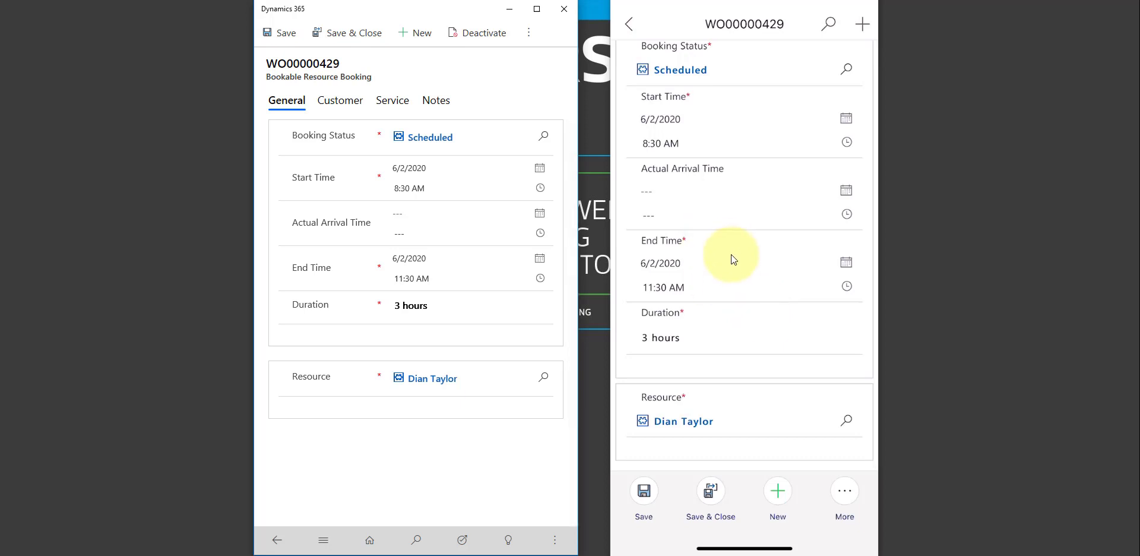
scroll(732, 258, down, 1)
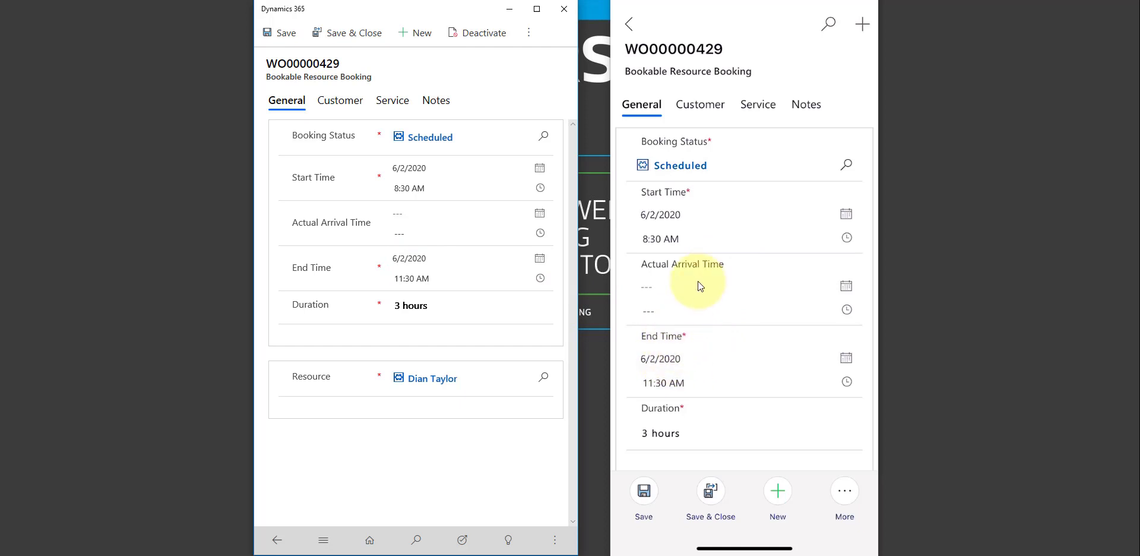
click(673, 344)
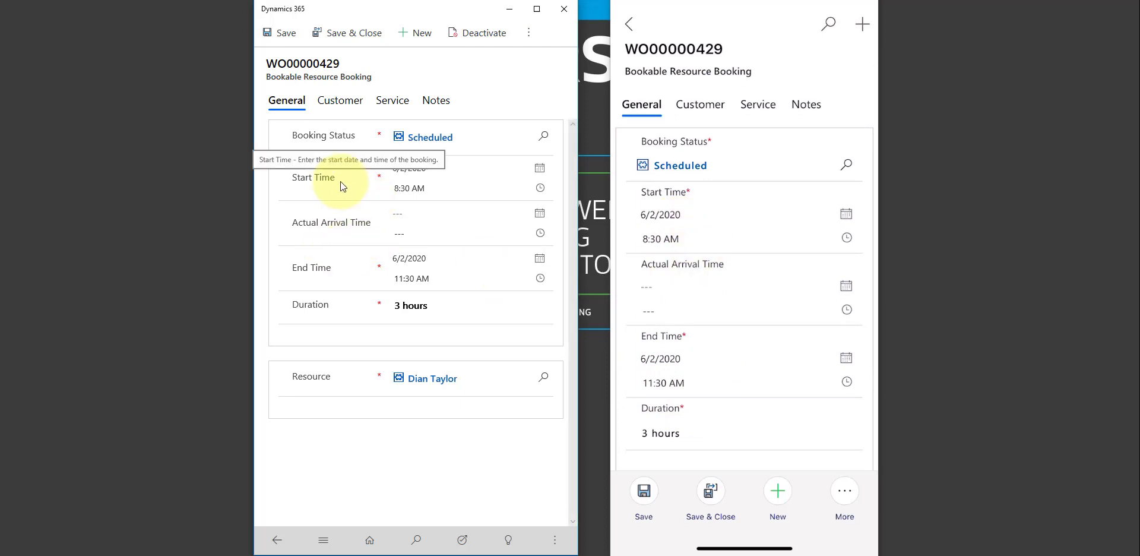
Step: Check the Customer tab's map styles, then show service tasks Arrival Check In and Gear Check
click(343, 103)
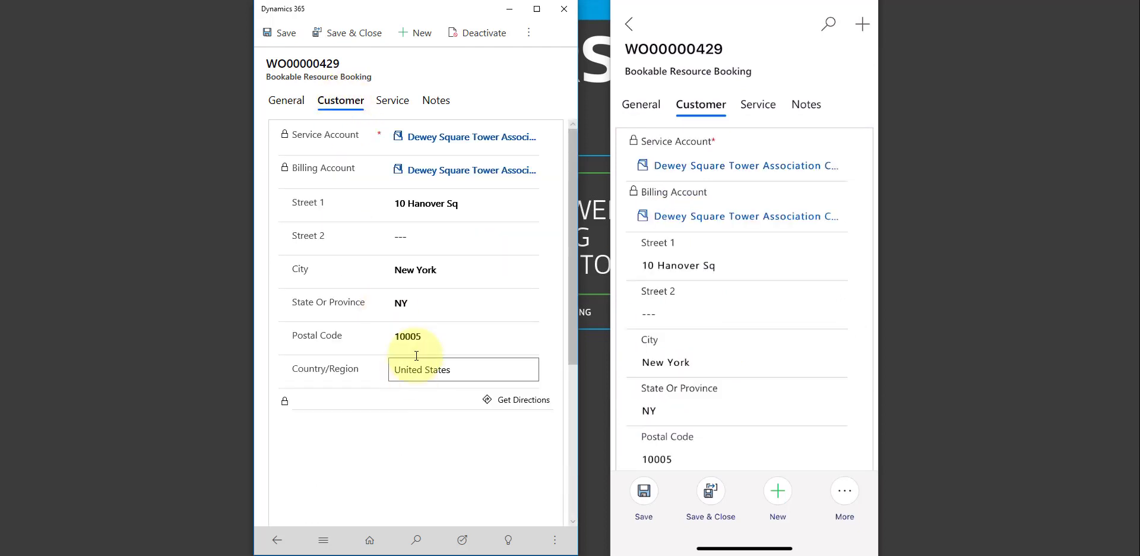
scroll(434, 319, down, 3)
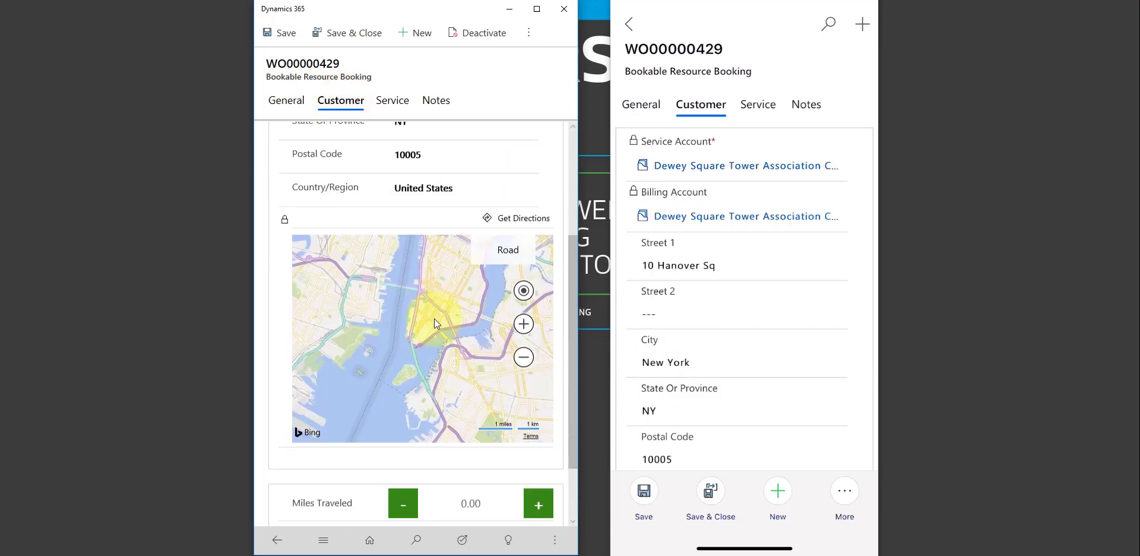
click(478, 247)
scroll(832, 356, down, 1)
scroll(832, 353, down, 5)
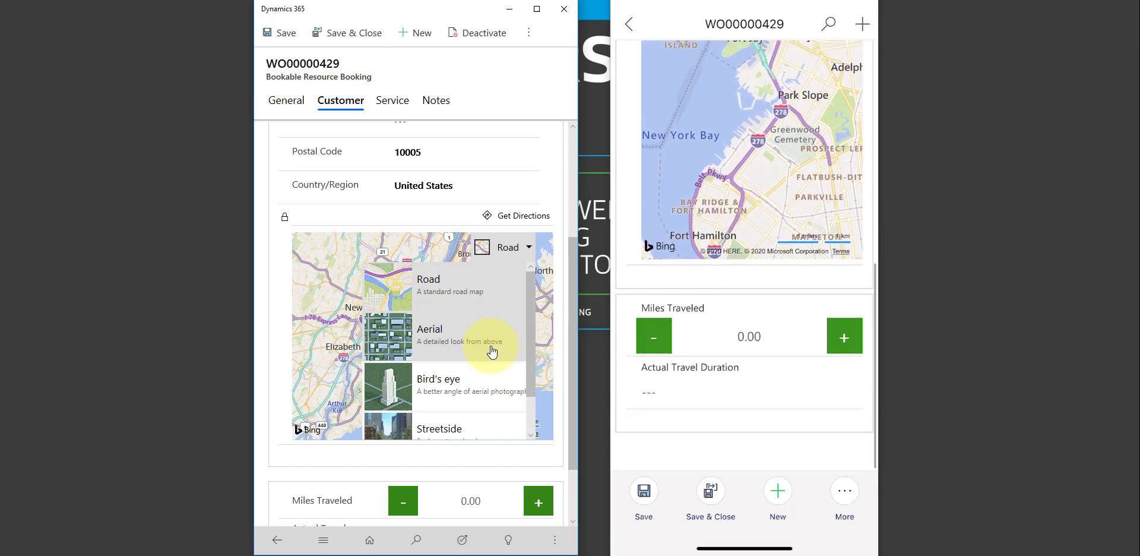
scroll(325, 454, down, 1)
click(325, 454)
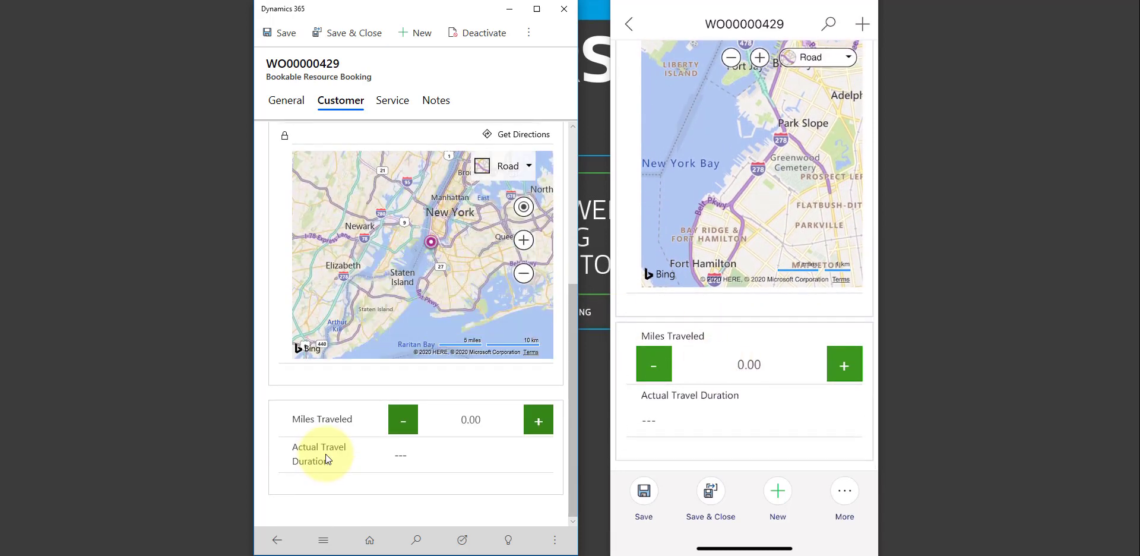
click(391, 101)
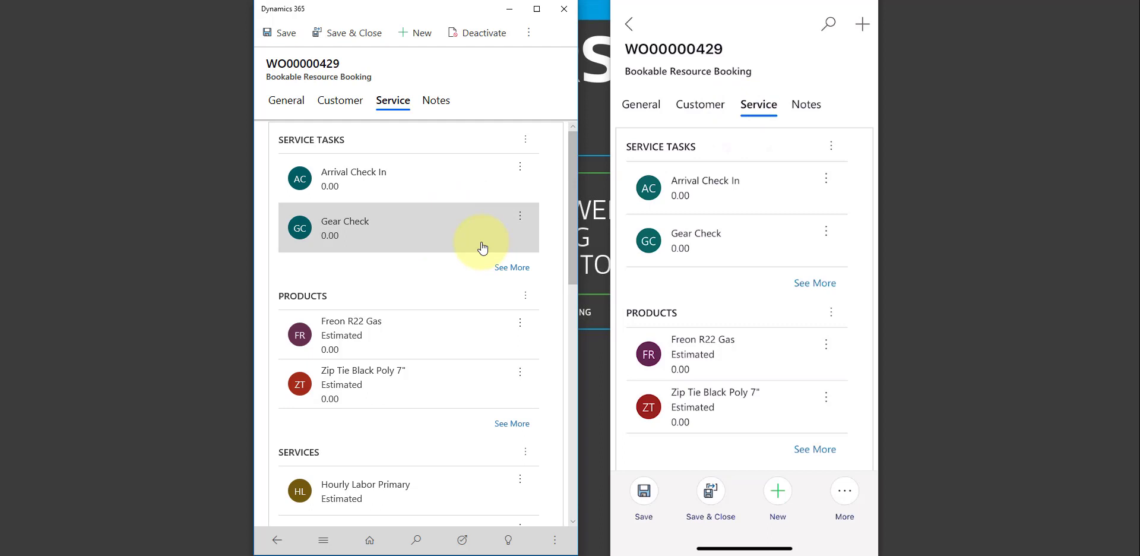
Step: Review the Arrival Check In task's details, progress and timeline, then return to booking WO00000429
click(815, 184)
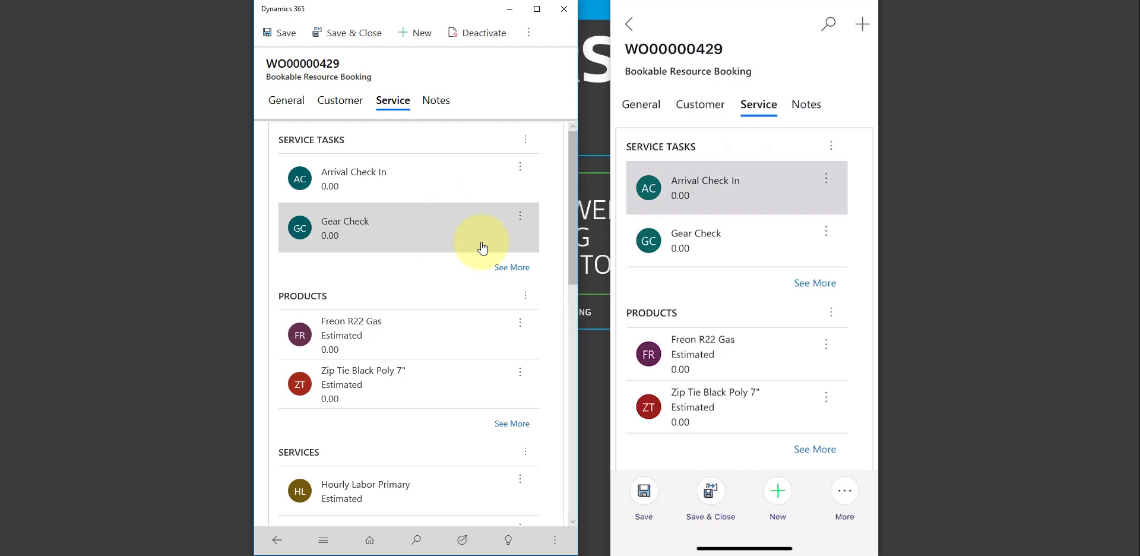
click(431, 185)
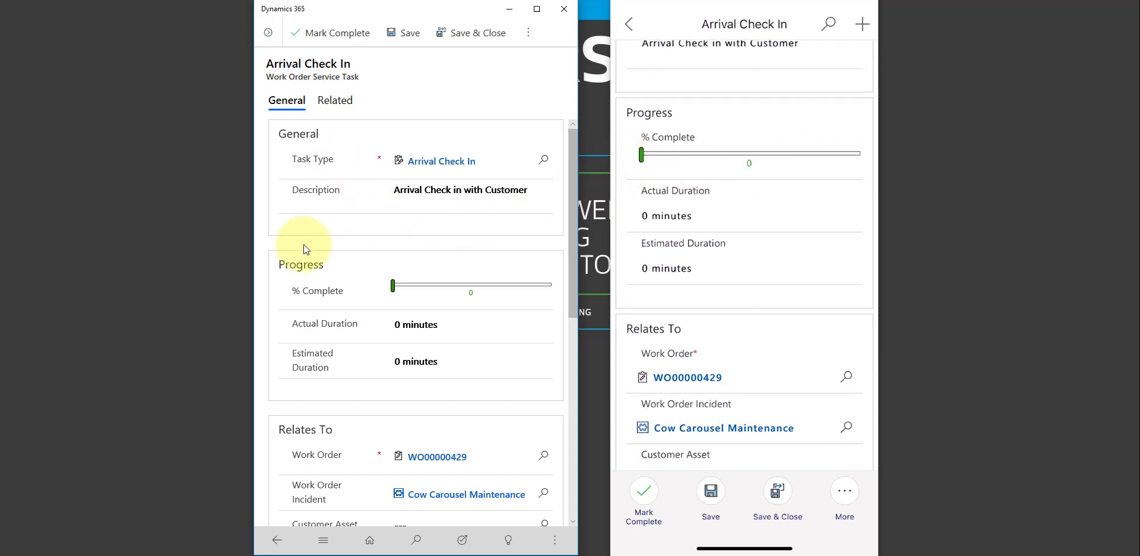
scroll(373, 275, down, 6)
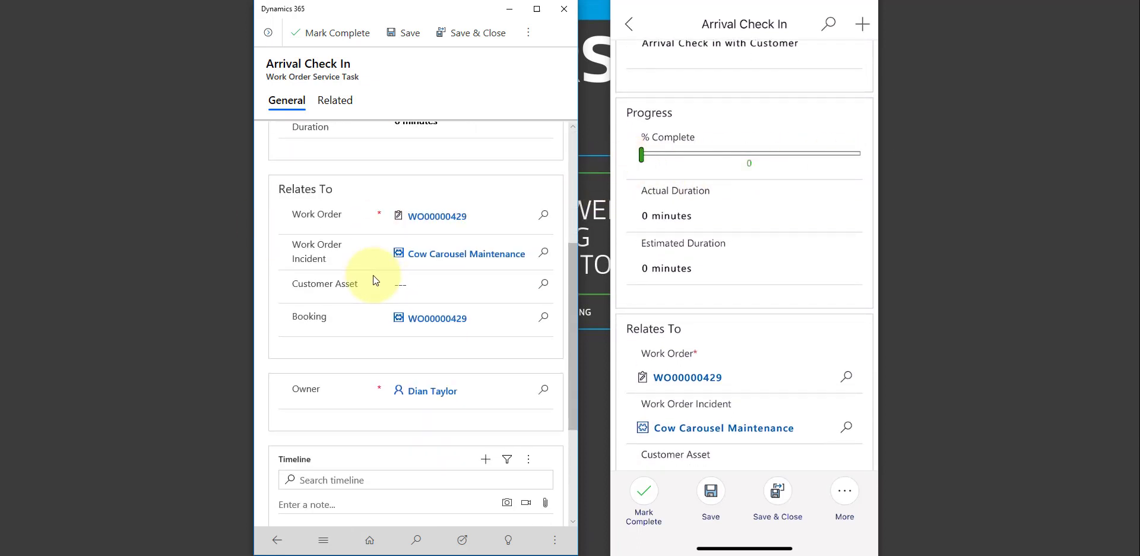
scroll(373, 276, down, 1)
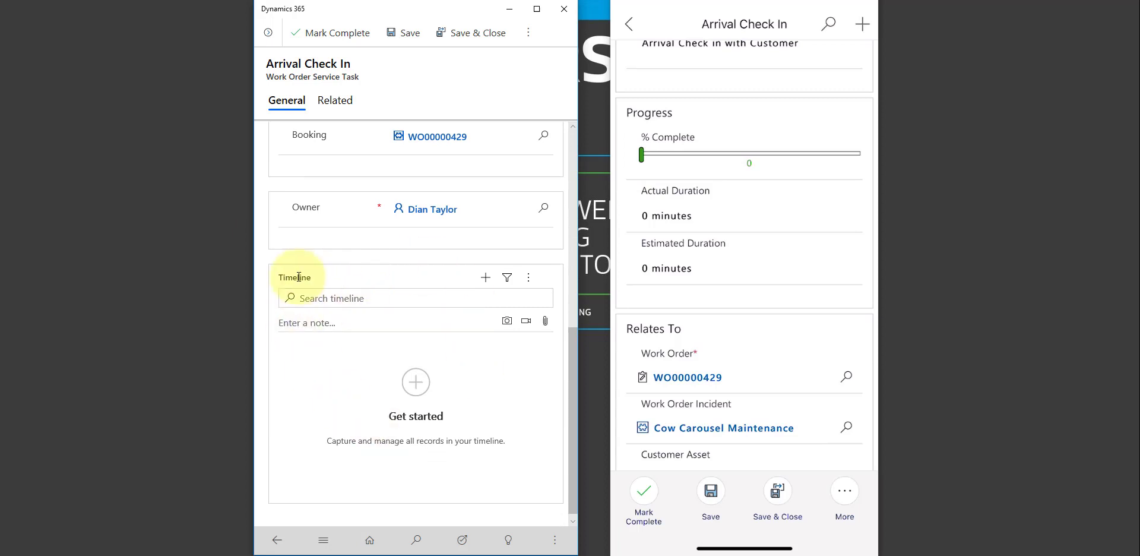
scroll(722, 254, up, 5)
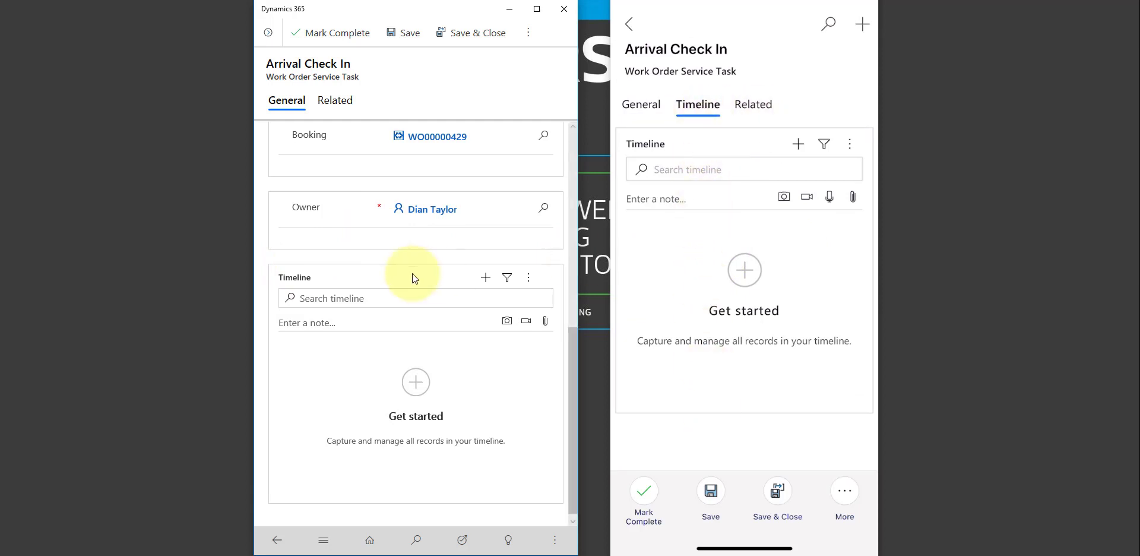
scroll(412, 273, up, 6)
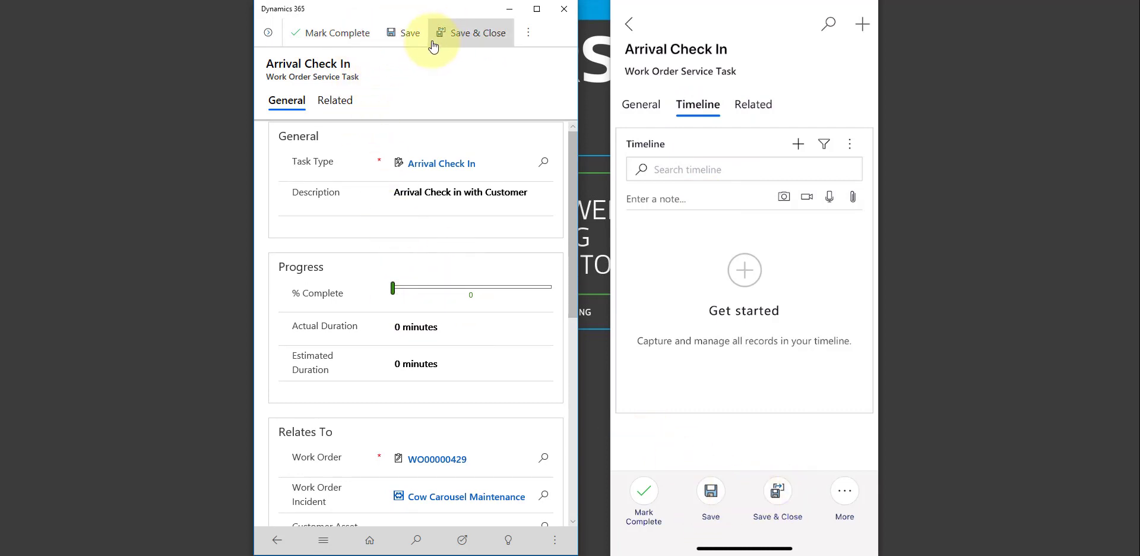
click(278, 540)
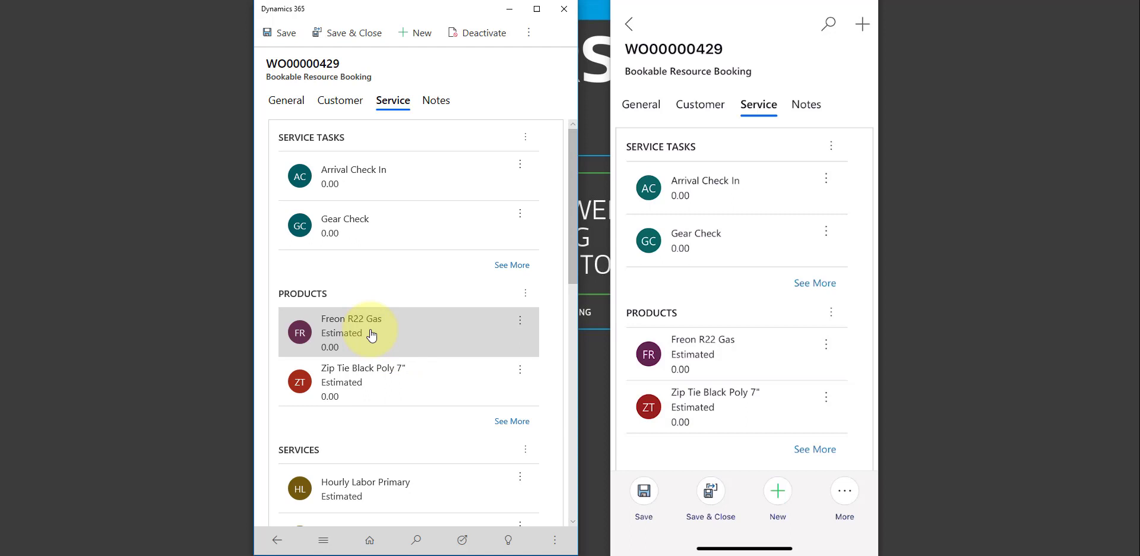
Step: Look through the Freon R22 Gas product record (Estimated, Truck 2, allocated), choosing Keep editing on leaving
click(372, 335)
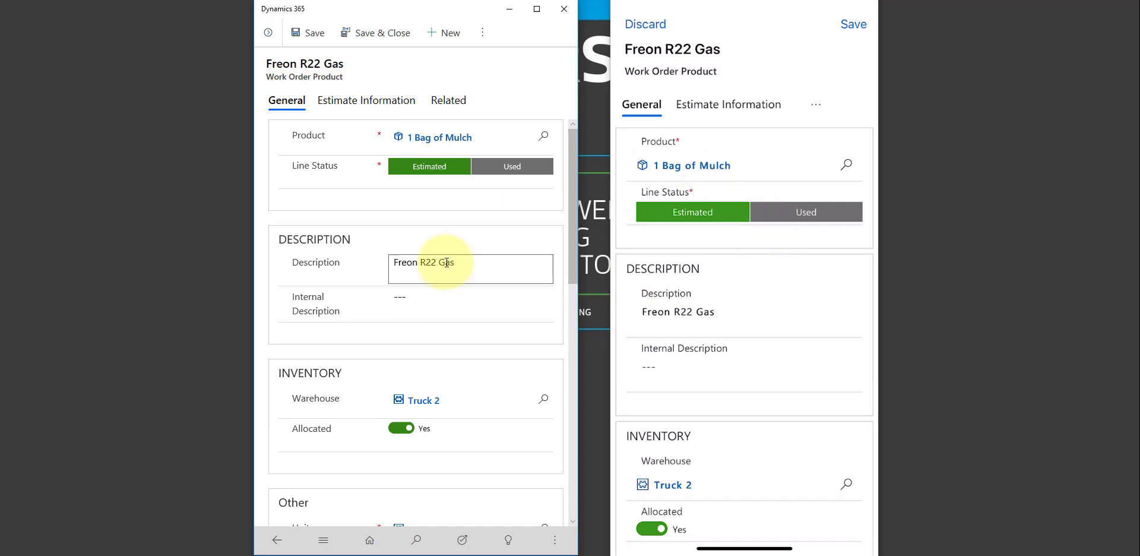
scroll(445, 255, down, 2)
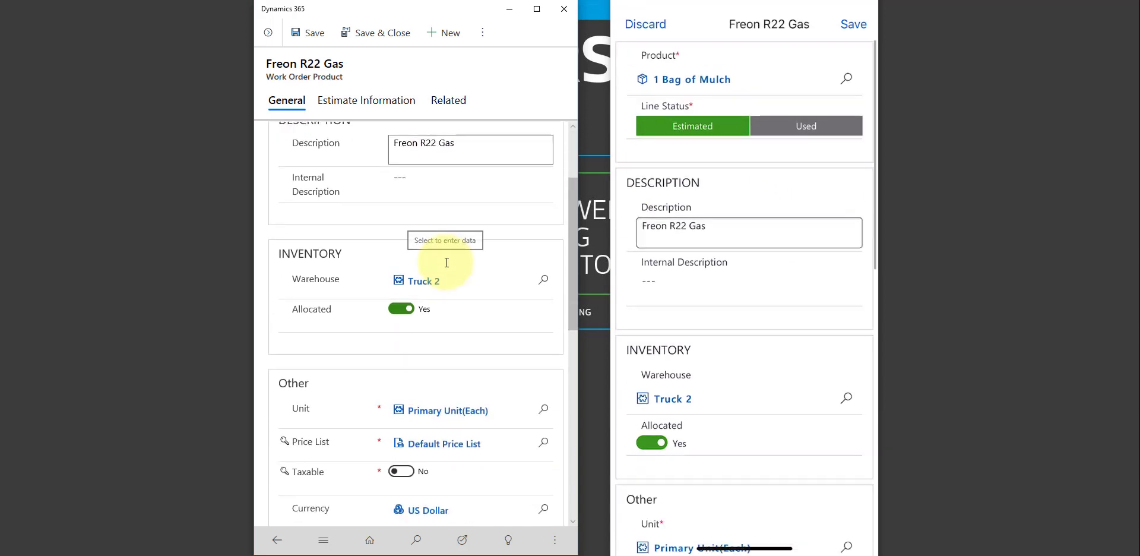
scroll(447, 262, down, 1)
scroll(447, 267, down, 1)
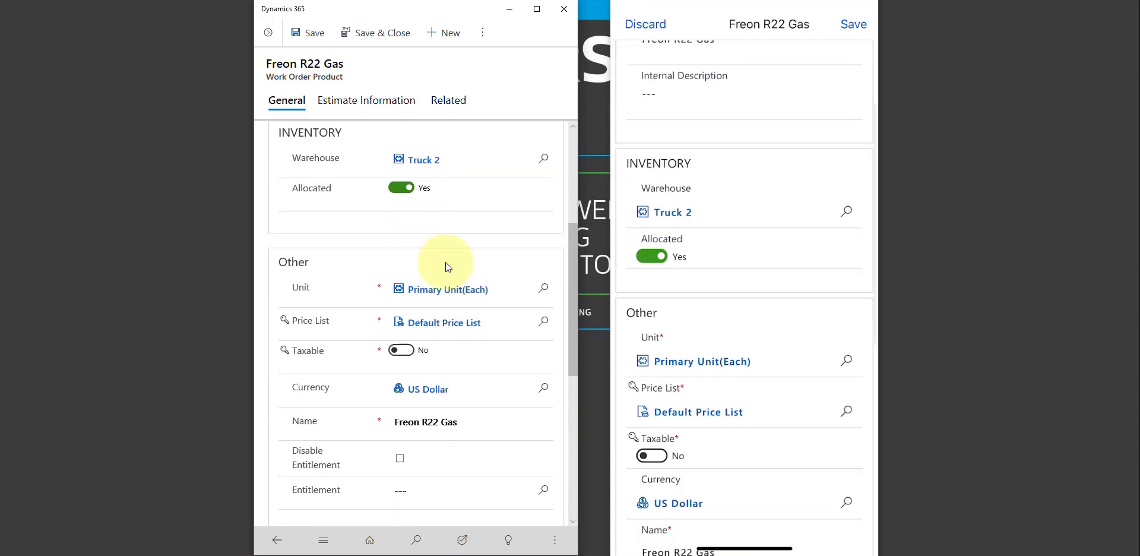
scroll(460, 250, down, 4)
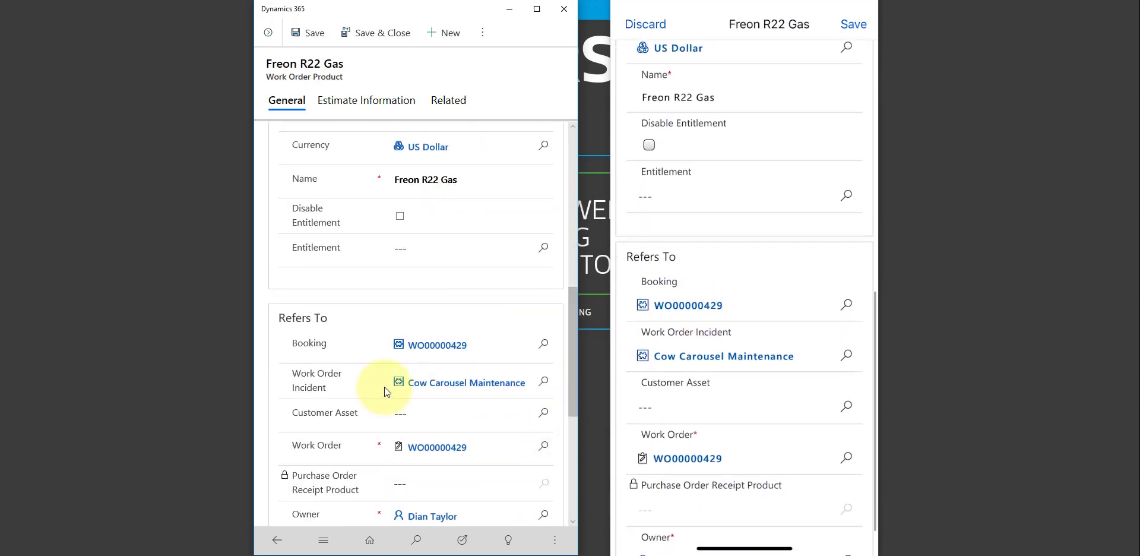
scroll(386, 383, down, 3)
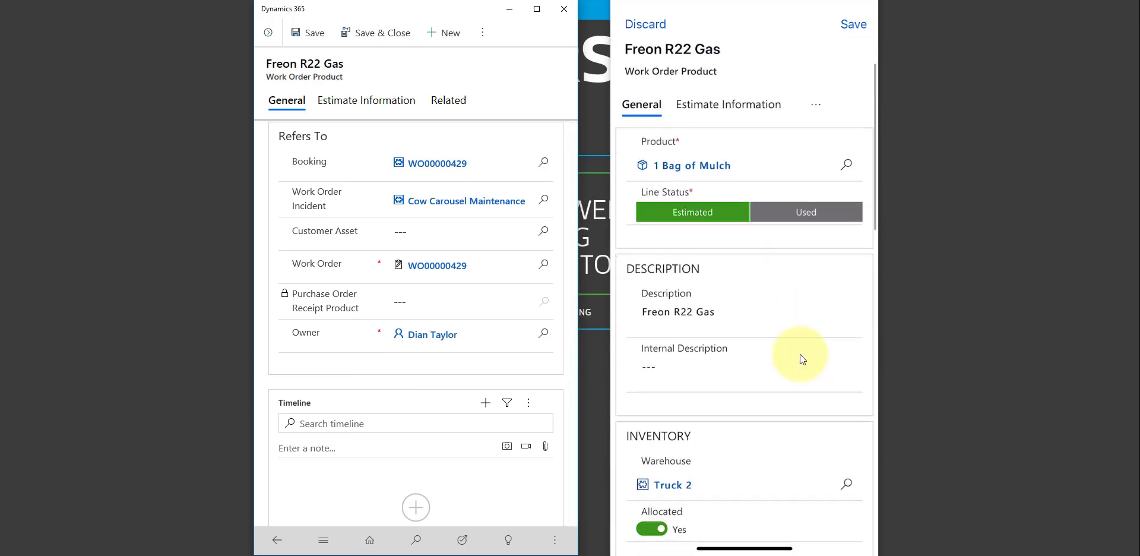
scroll(344, 181, up, 8)
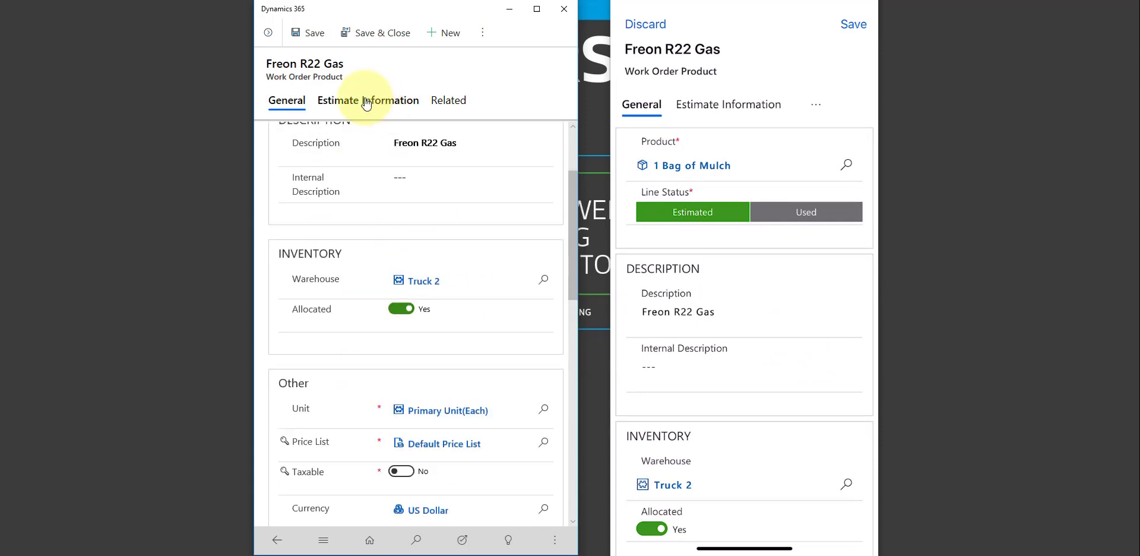
scroll(369, 150, up, 2)
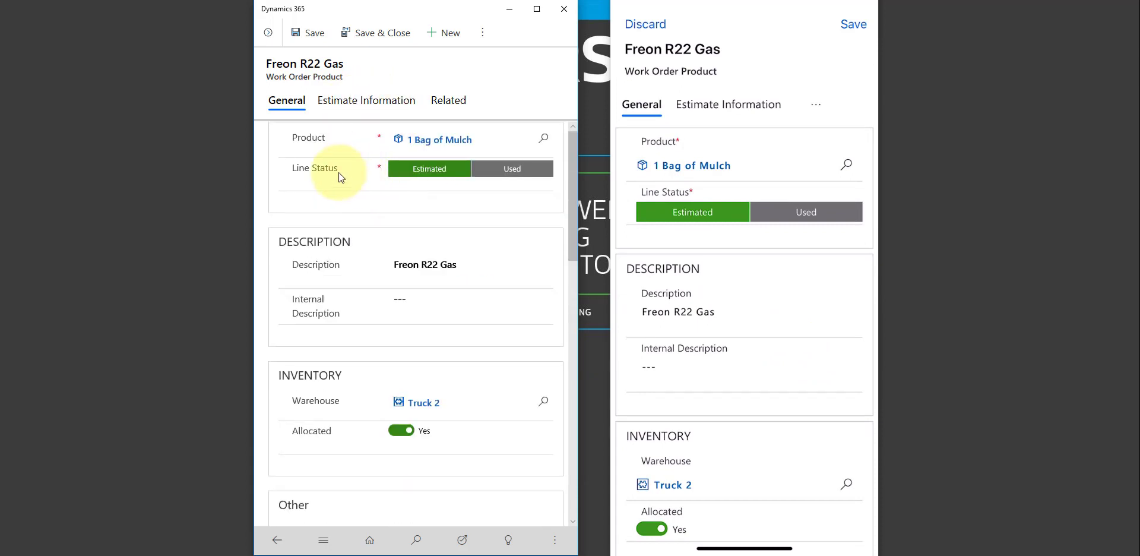
click(276, 540)
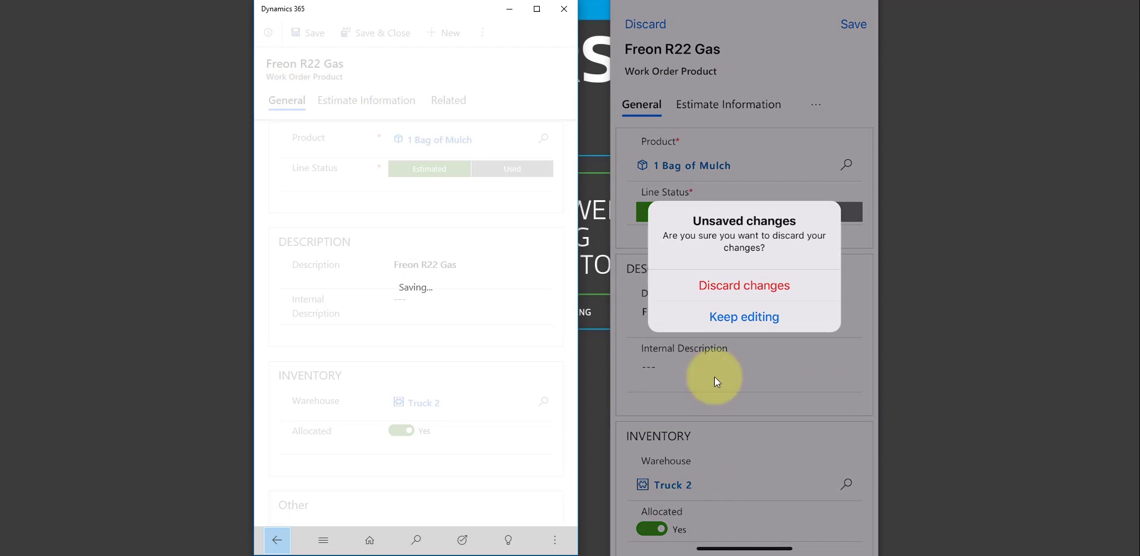
click(734, 321)
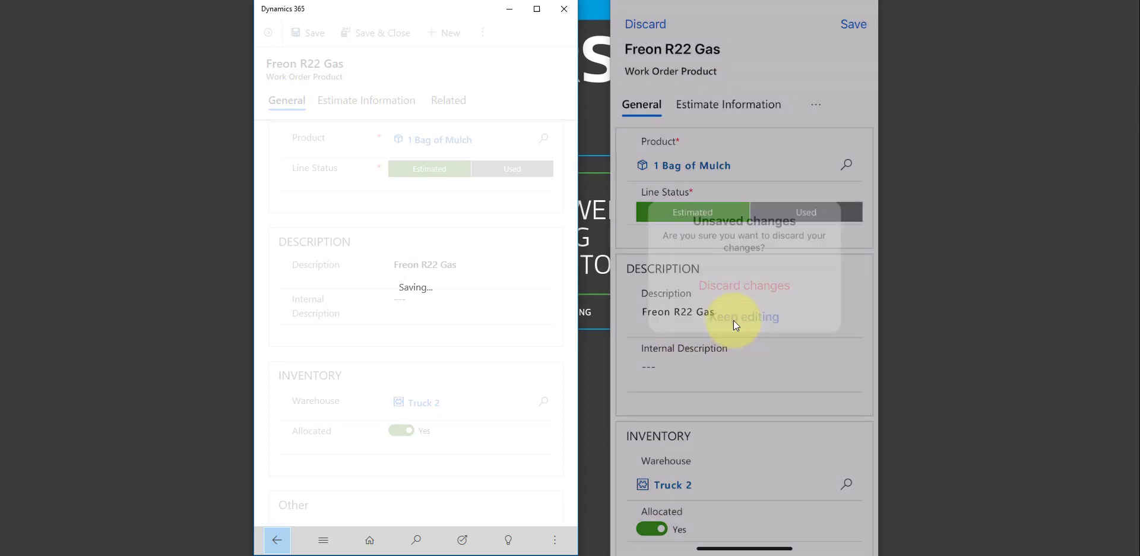